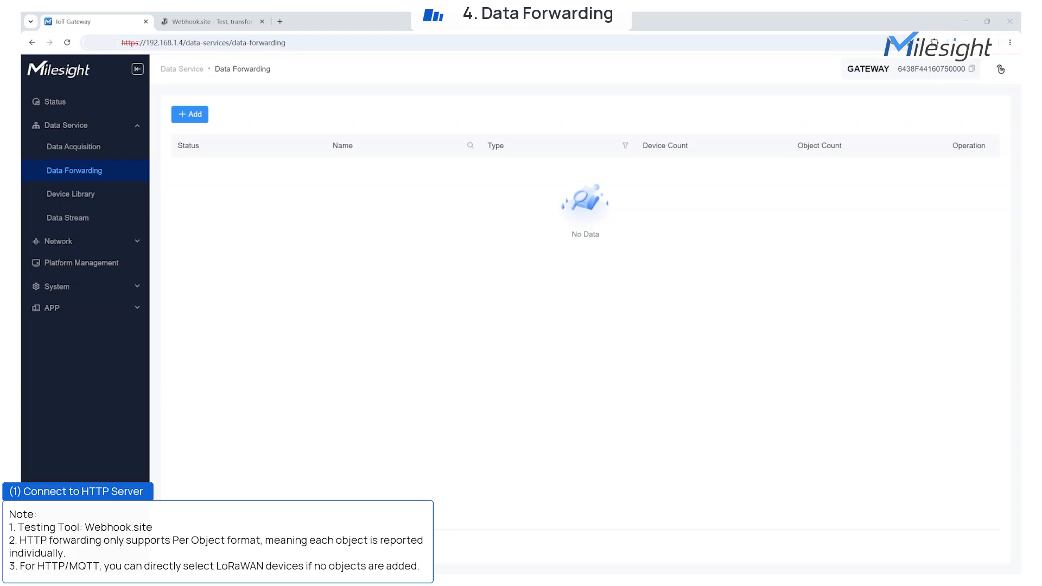
Step: Start a new HTTP forwarding service named HTTP-Webhook-Test with description "Test HTTP forwarding to webhook.site", keeping Metadata enabled
{"action": "mouse_move", "coordinate": [195, 116]}
{"action": "left_click", "coordinate": [188, 139]}
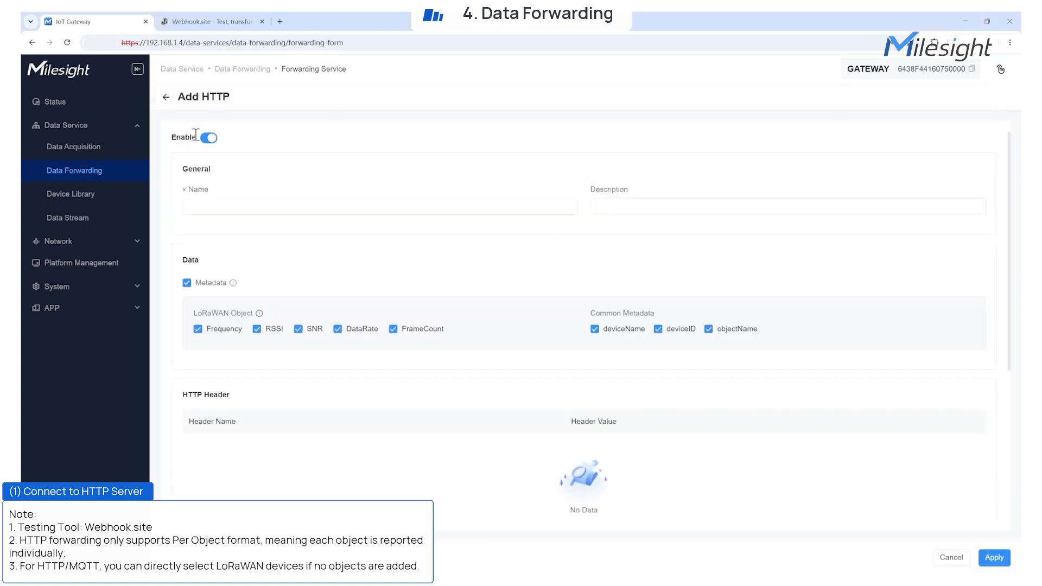
{"action": "left_click", "coordinate": [203, 206]}
{"action": "left_click", "coordinate": [268, 229]}
{"action": "left_click", "coordinate": [602, 207]}
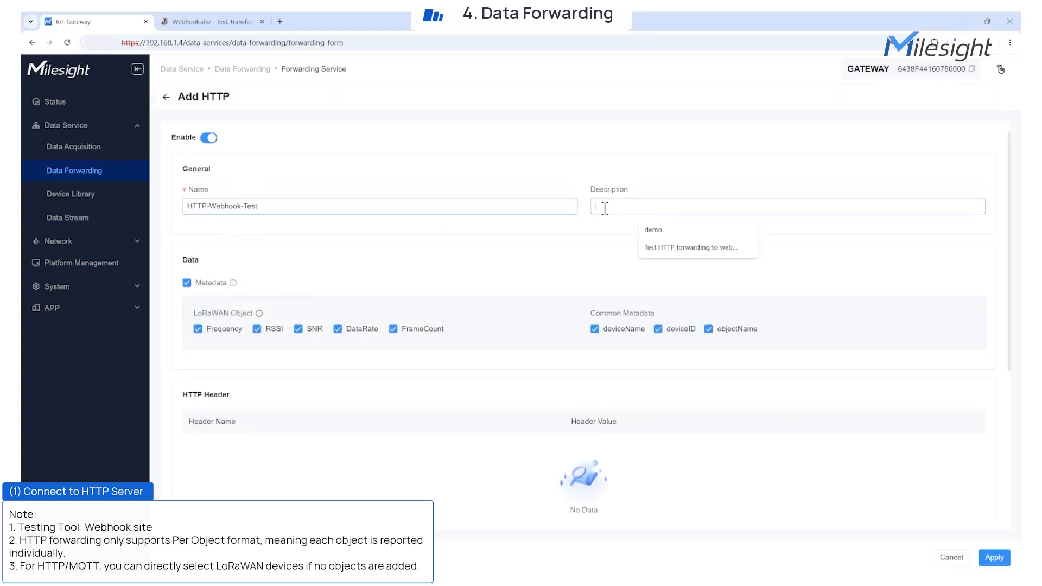
{"action": "left_click", "coordinate": [672, 250]}
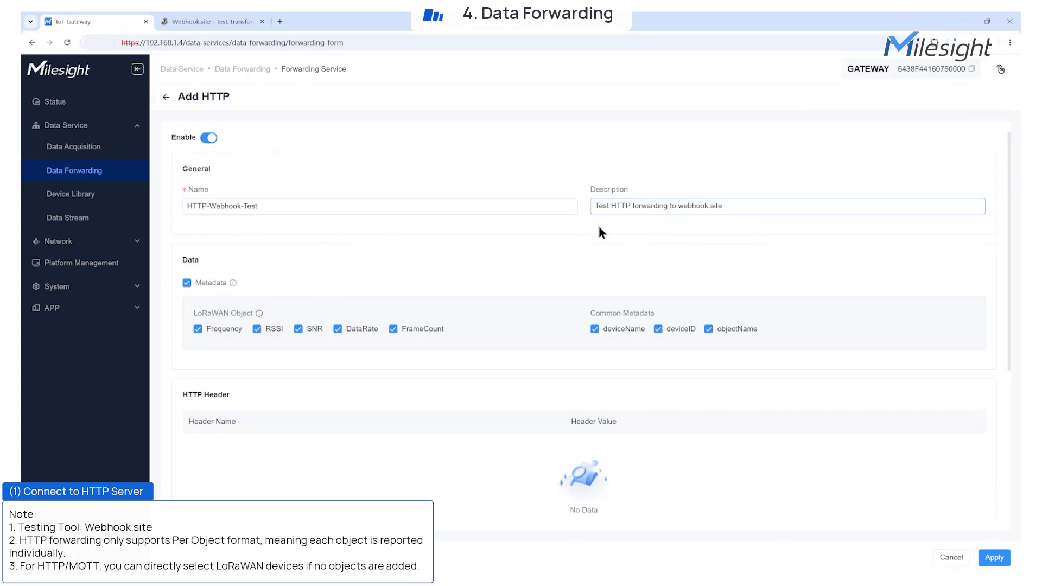
{"action": "left_click", "coordinate": [186, 283]}
{"action": "left_click", "coordinate": [187, 283]}
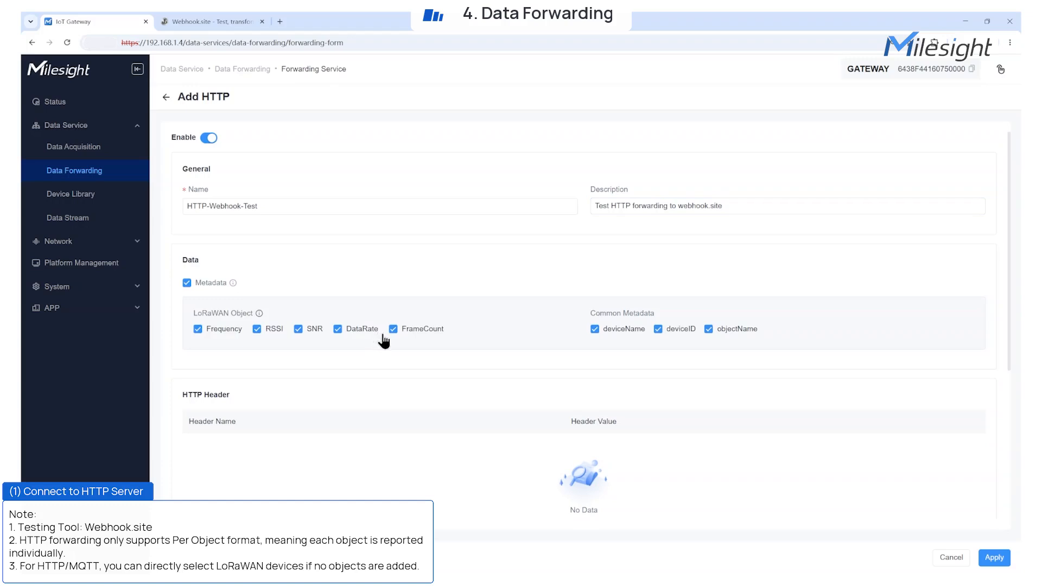
Step: Add an HTTP header named Content-Type with the value application/json
{"action": "scroll", "coordinate": [617, 360], "scroll_direction": "down", "scroll_amount": 2}
{"action": "left_click", "coordinate": [582, 443]}
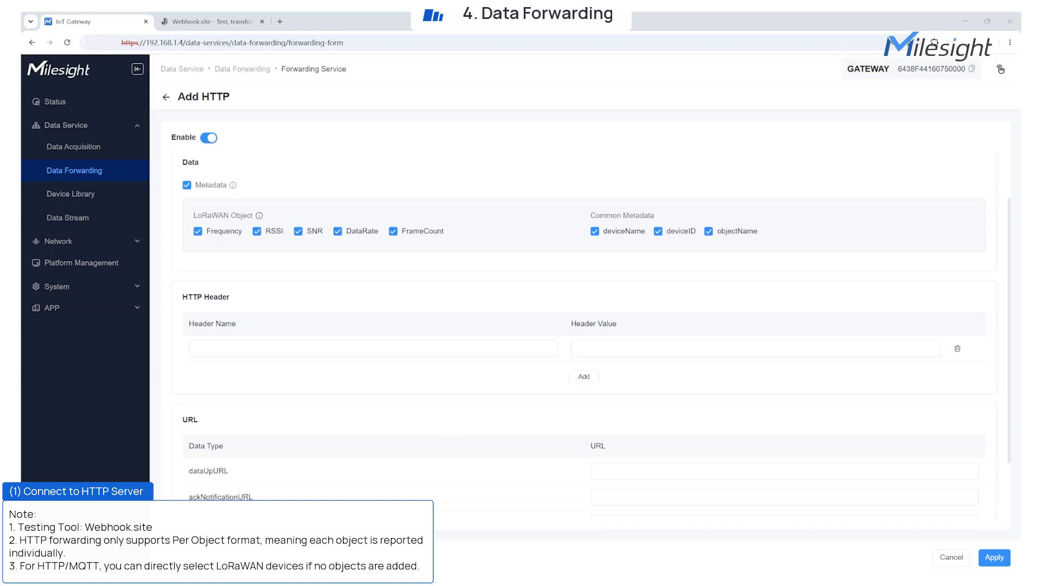
{"action": "left_click", "coordinate": [279, 347]}
{"action": "type", "text": "Content-Type"}
{"action": "left_click", "coordinate": [582, 399]}
{"action": "left_click_drag", "start_coordinate": [210, 348], "coordinate": [125, 343]}
{"action": "key", "text": "BackSpace"}
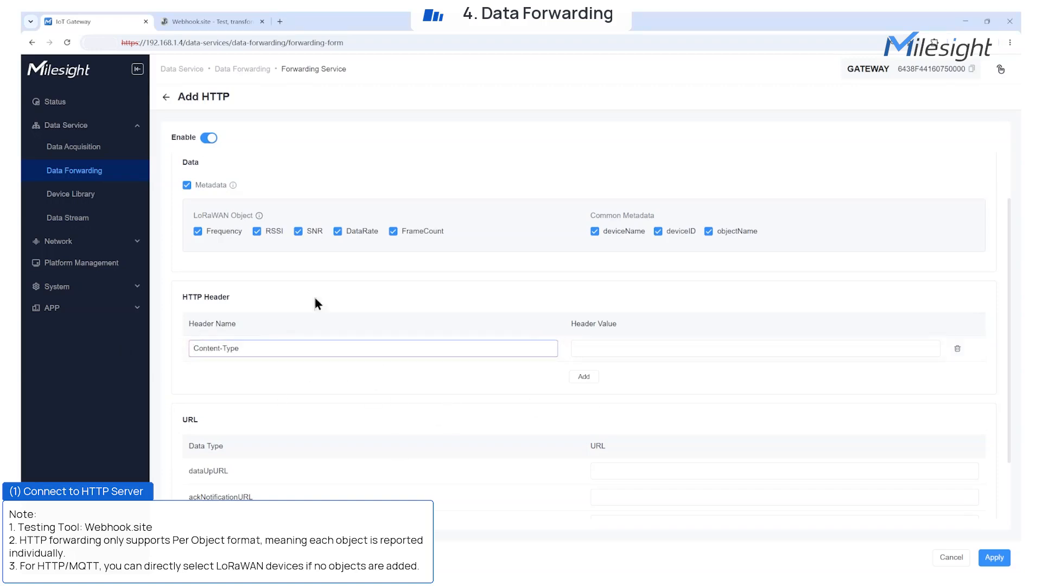
{"action": "left_click", "coordinate": [624, 348]}
{"action": "left_click", "coordinate": [654, 377]}
Step: Set dataUpURL to the unique webhook.site URL and apply the HTTP forwarding configuration
{"action": "scroll", "coordinate": [654, 377], "scroll_direction": "down", "scroll_amount": 2}
{"action": "left_click", "coordinate": [608, 389]}
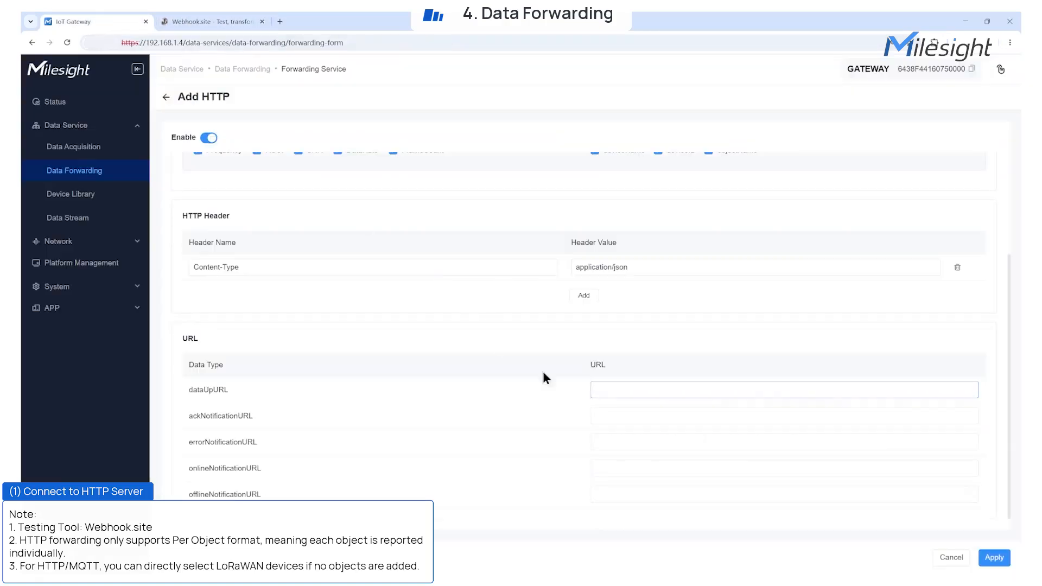
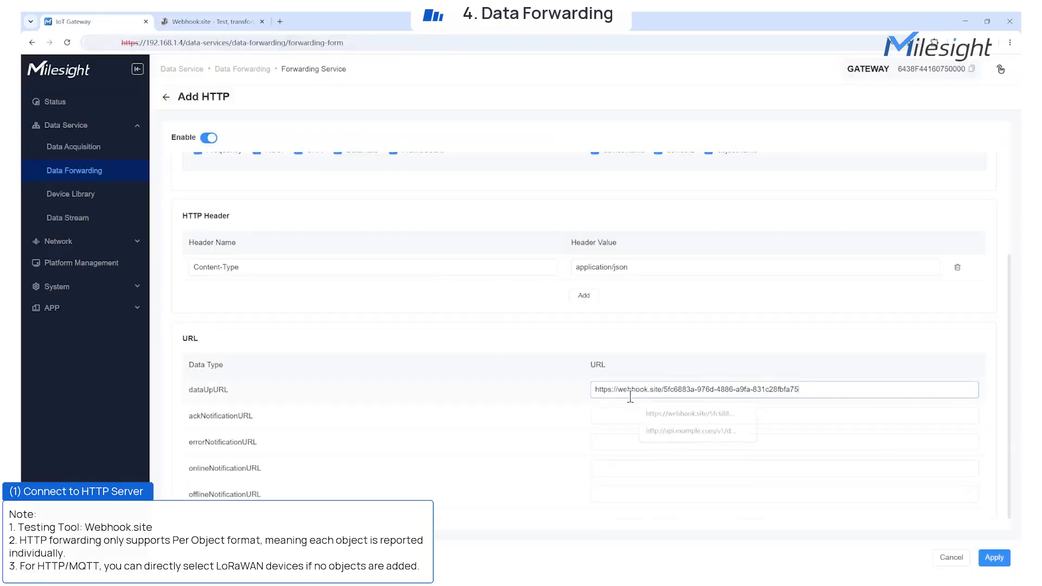
{"action": "left_click", "coordinate": [995, 557]}
Step: Add all objects of the VS341 device to the HTTP-Webhook-Test forwarding list and save
{"action": "left_click", "coordinate": [191, 139]}
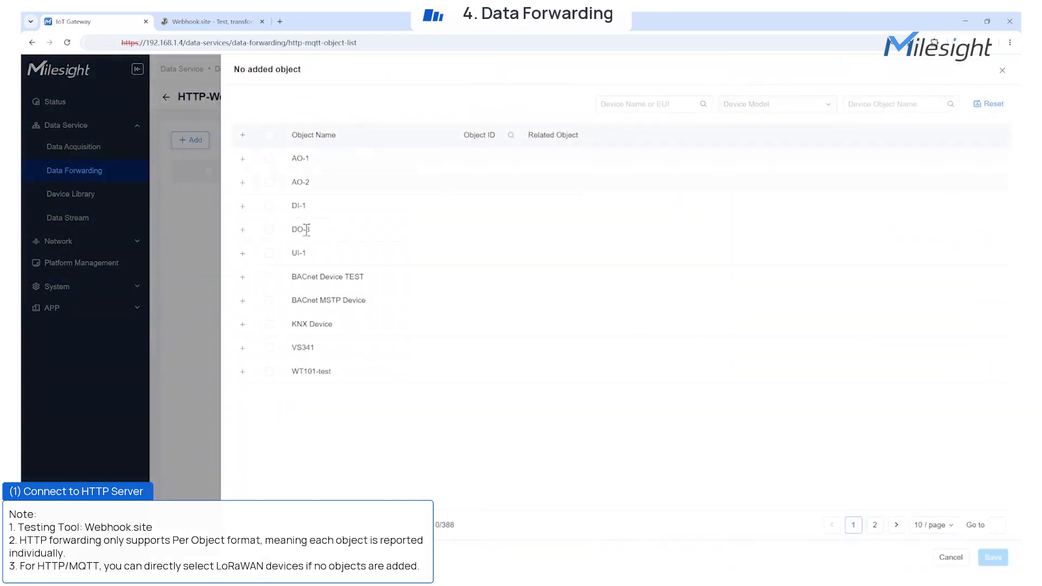
{"action": "left_click", "coordinate": [269, 348]}
{"action": "left_click", "coordinate": [992, 557]}
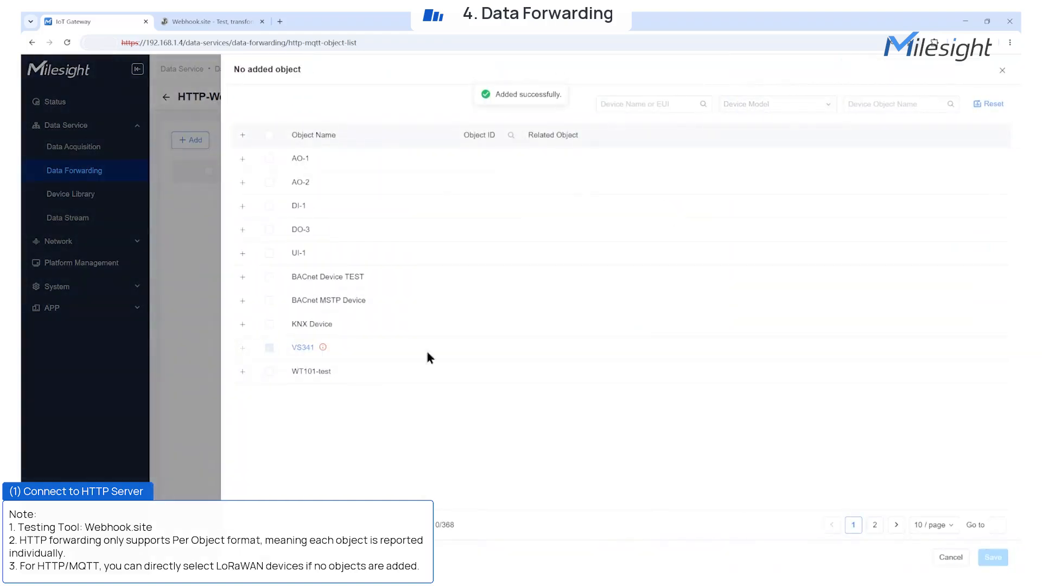
Step: Review the VS341 objects in the forwarding list and return to the data forwarding overview
{"action": "left_click", "coordinate": [183, 194]}
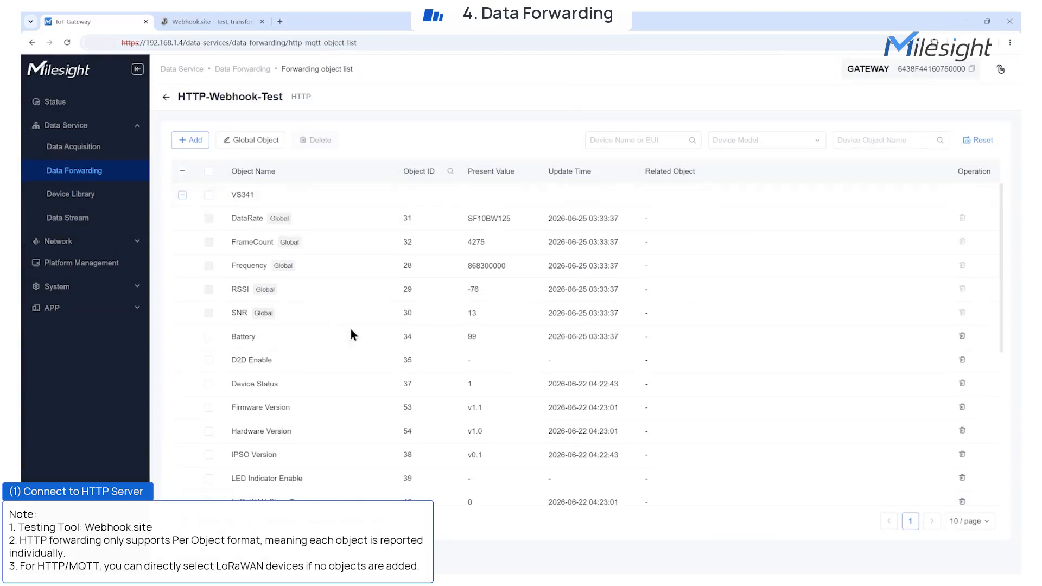
{"action": "scroll", "coordinate": [359, 336], "scroll_direction": "down", "scroll_amount": 2}
{"action": "scroll", "coordinate": [368, 349], "scroll_direction": "up", "scroll_amount": 2}
{"action": "left_click", "coordinate": [166, 97]}
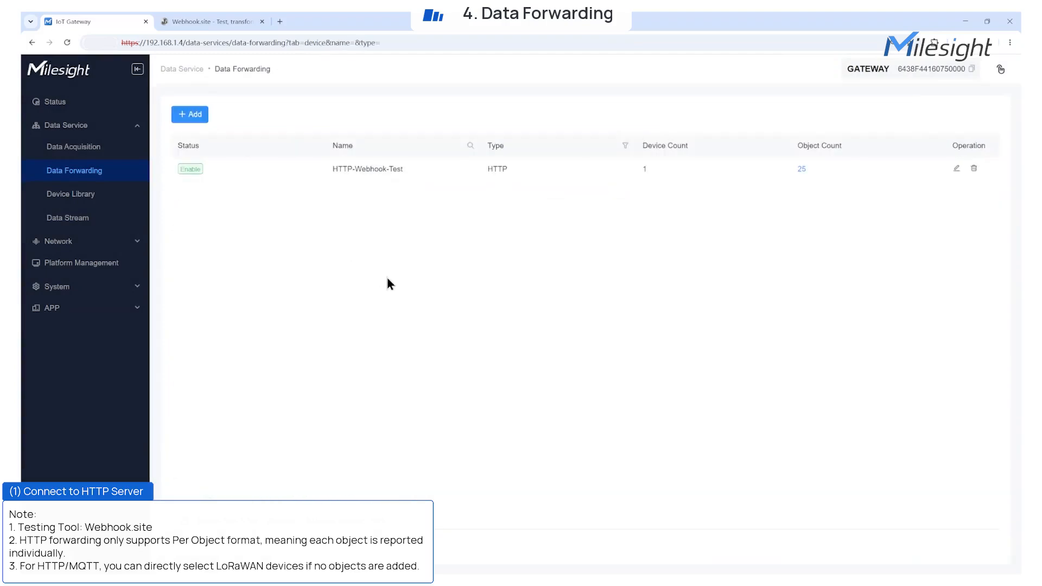
Step: Switch to Webhook.site, reload the page and examine the details and content of the forwarded requests
{"action": "left_click", "coordinate": [212, 22]}
{"action": "scroll", "coordinate": [455, 358], "scroll_direction": "down", "scroll_amount": 1}
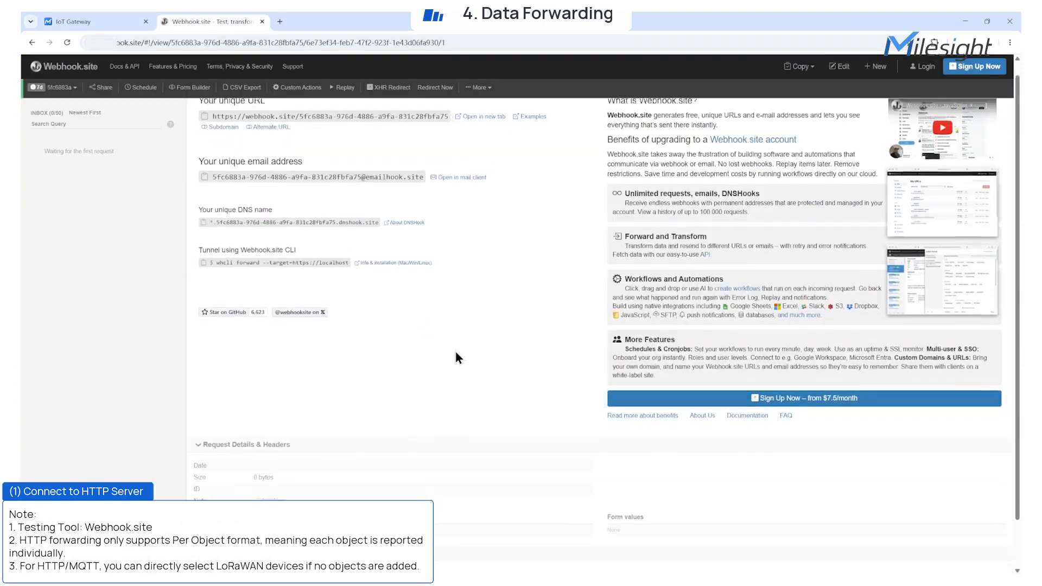
{"action": "left_click", "coordinate": [67, 43]}
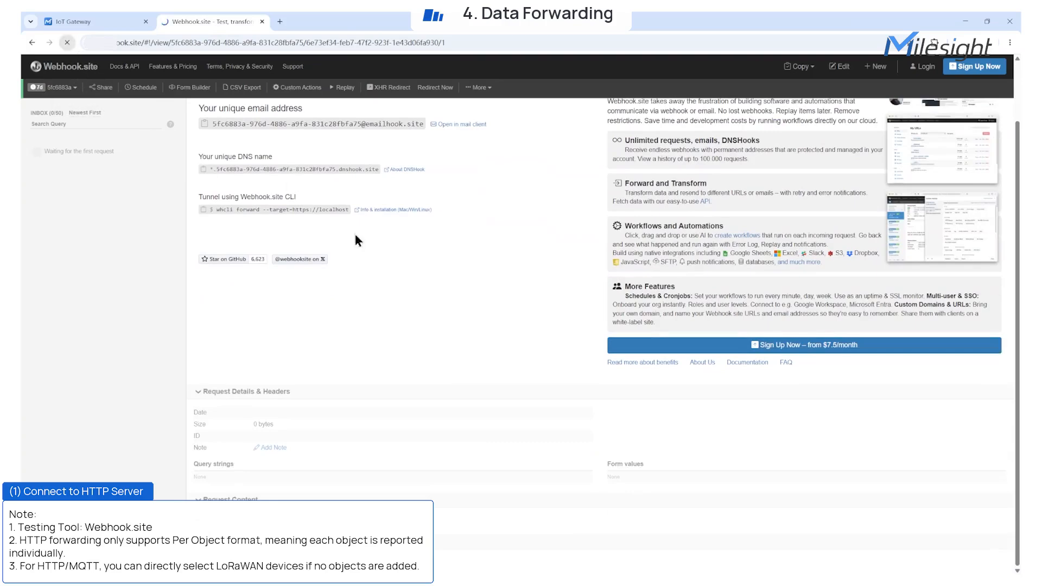
{"action": "left_click_drag", "start_coordinate": [212, 402], "coordinate": [204, 304]}
{"action": "left_click", "coordinate": [412, 458]}
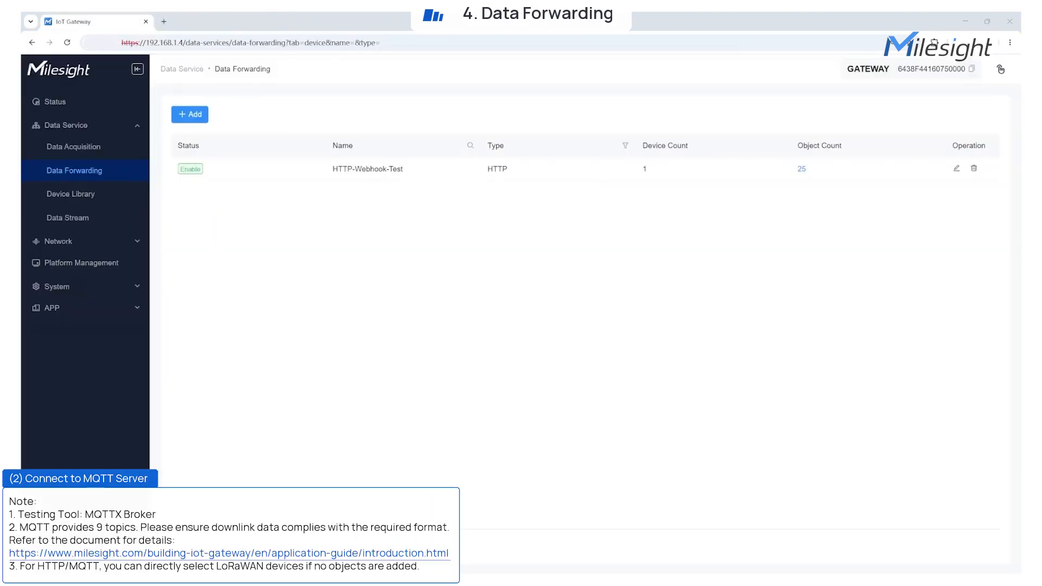
Step: Start a new MQTT forwarding service with MQTT-EMQX-Test as both its name and description
{"action": "left_click", "coordinate": [193, 118]}
{"action": "left_click", "coordinate": [204, 162]}
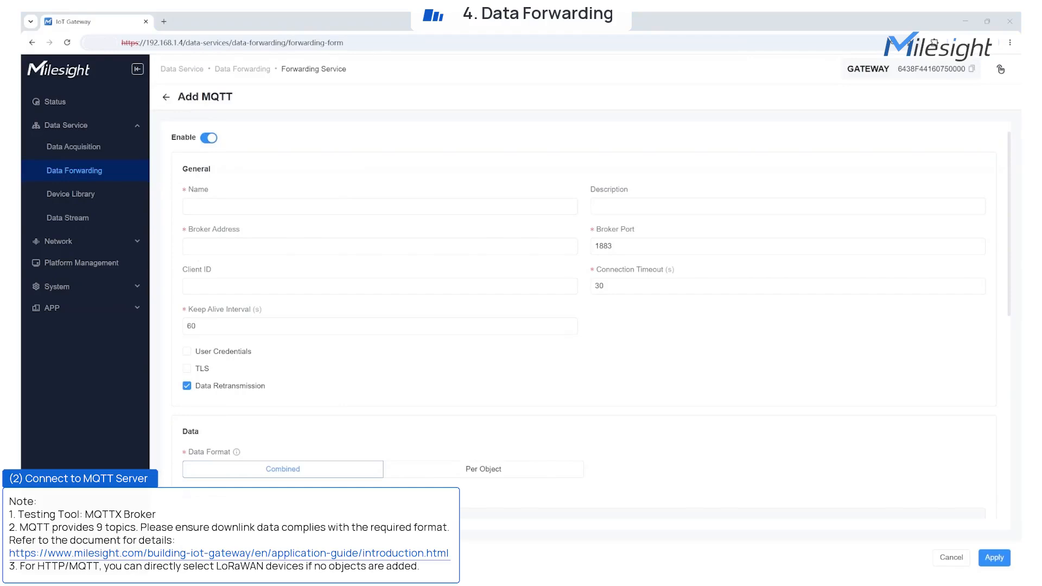
{"action": "left_click", "coordinate": [207, 202]}
{"action": "type", "text": "MQTT-EMQX-Test"}
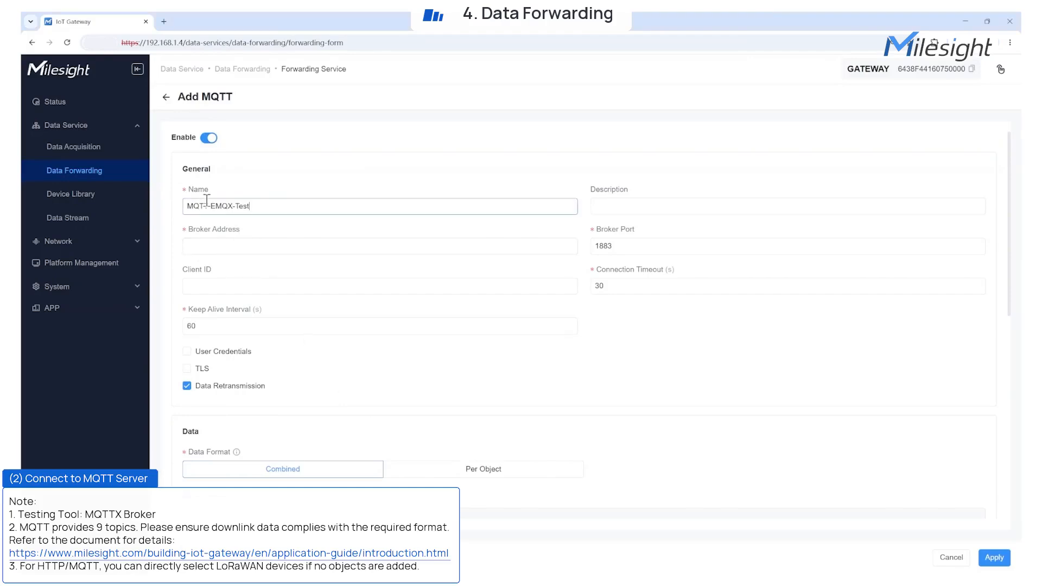
{"action": "left_click", "coordinate": [617, 205]}
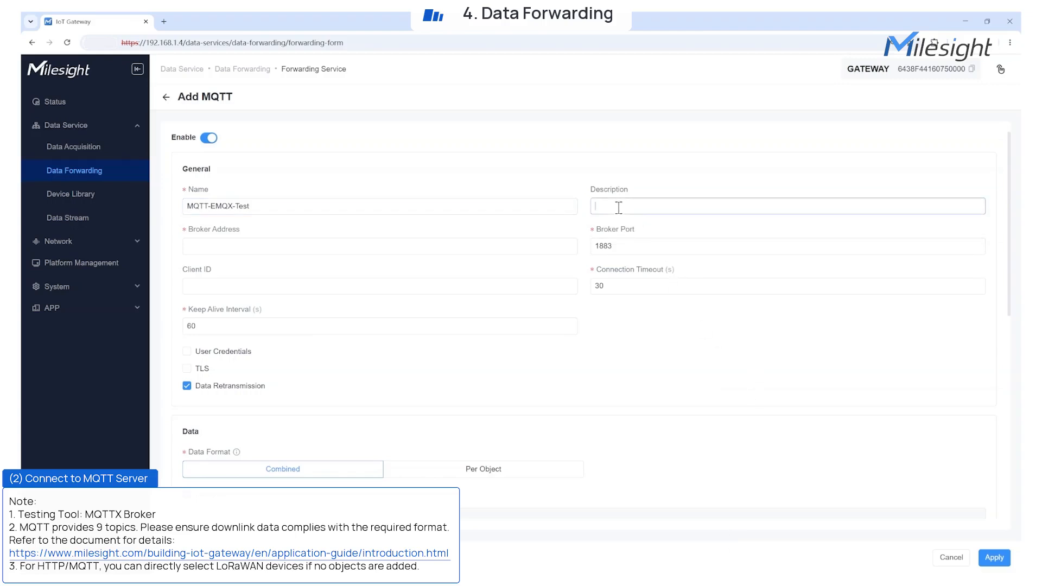
{"action": "type", "text": "MQTT-EMQX-Test"}
Step: Set the MQTT broker address to broker.emqx.io and keep broker port 1883
{"action": "left_click", "coordinate": [439, 244]}
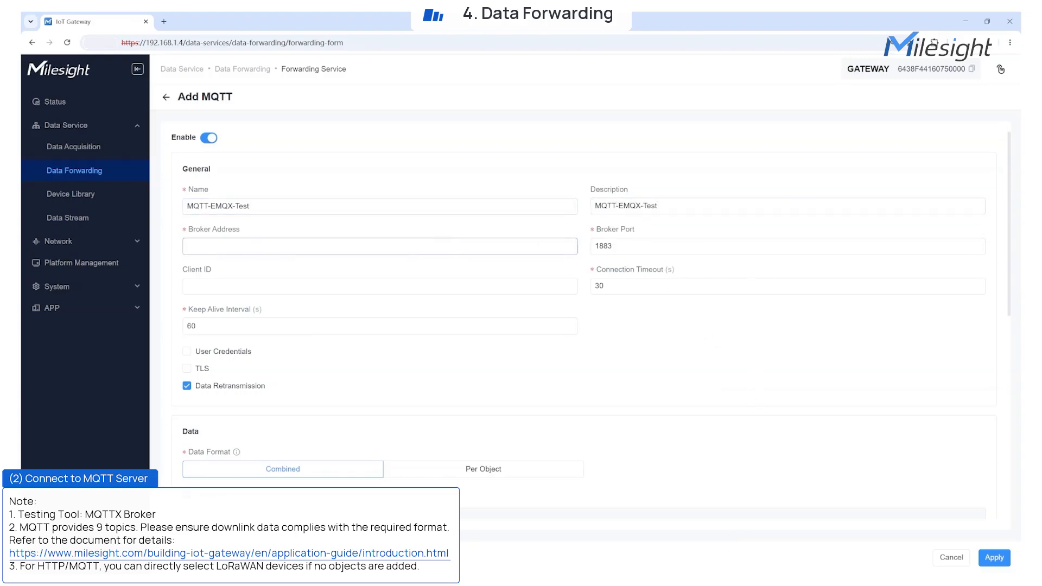
{"action": "key", "text": "alt+Tab"}
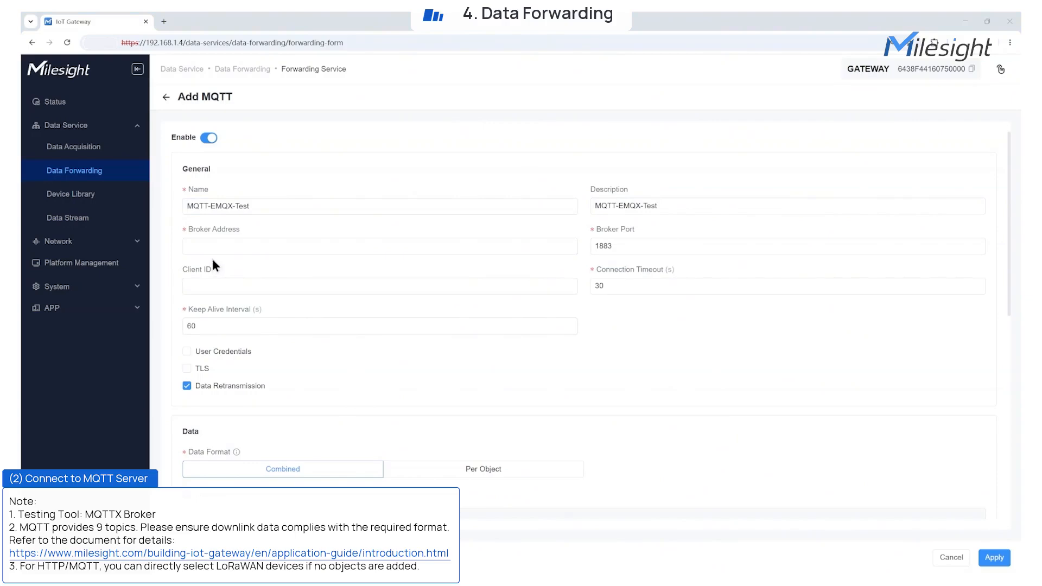
{"action": "key", "text": "alt+Tab"}
{"action": "type", "text": "broker.emqx.io"}
{"action": "left_click_drag", "start_coordinate": [612, 246], "coordinate": [590, 248]}
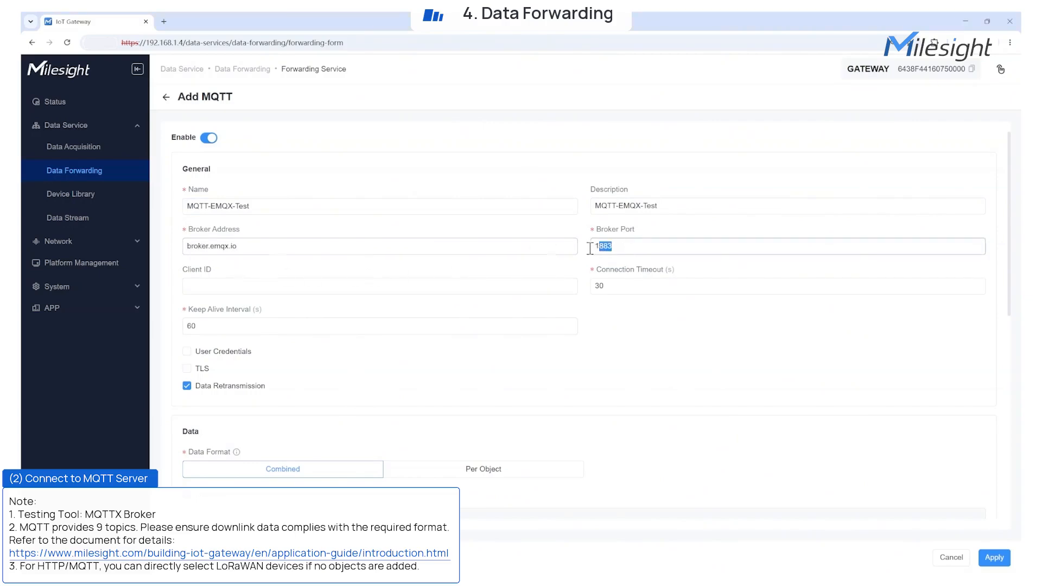
Step: Set the Client ID to EG71-Test-001 and the keep alive interval to 10 seconds
{"action": "left_click", "coordinate": [551, 287]}
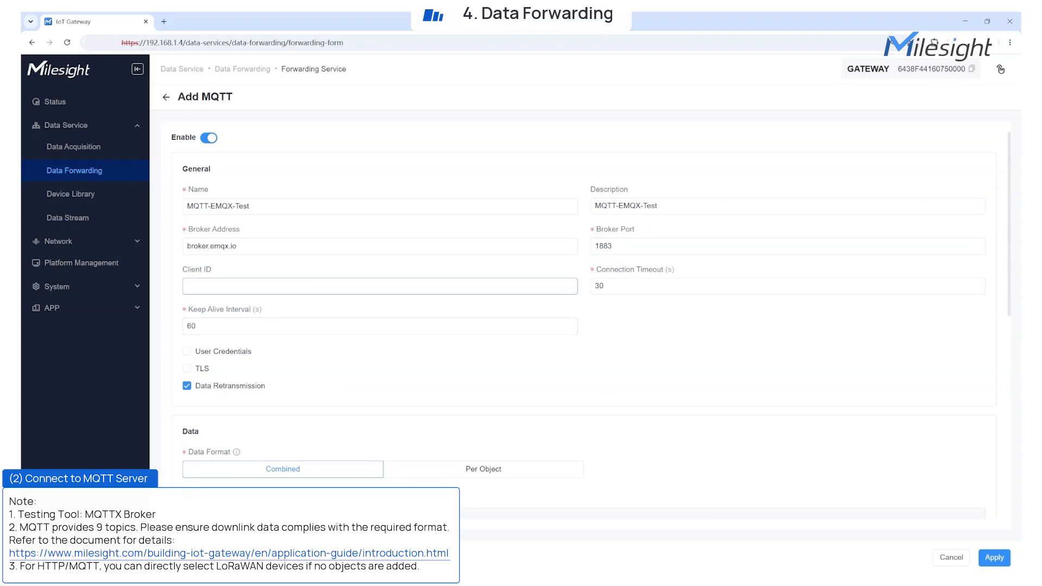
{"action": "left_click", "coordinate": [212, 286]}
{"action": "type", "text": "EG71-Test-001"}
{"action": "left_click", "coordinate": [199, 326]}
{"action": "key", "text": "BackSpace"}
{"action": "key", "text": "BackSpace"}
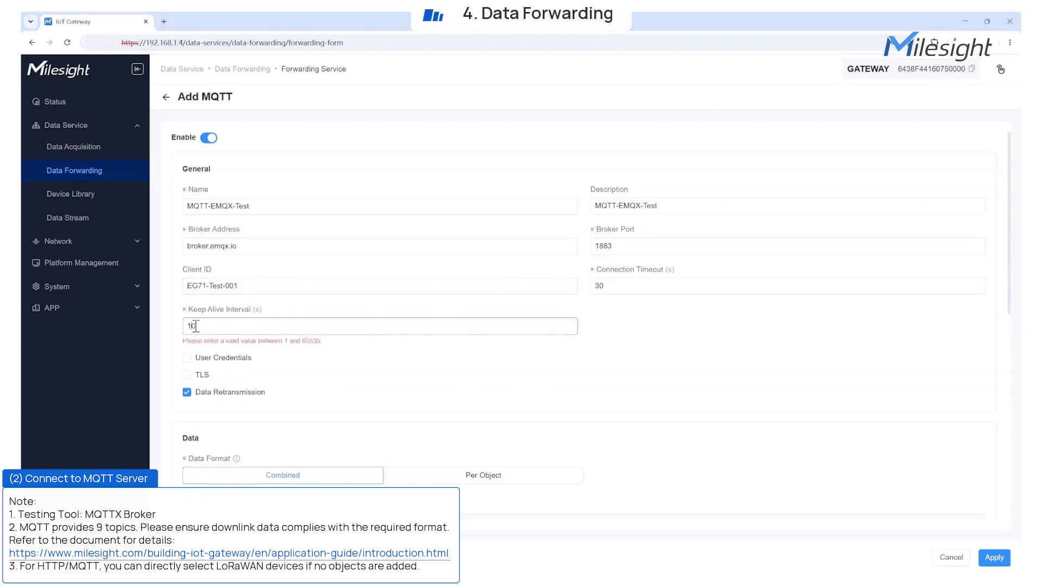
{"action": "type", "text": "10"}
Step: Inspect the User Credentials and TLS settings, including the certificate modes, and leave both options disabled
{"action": "left_click_drag", "start_coordinate": [193, 349], "coordinate": [262, 378]}
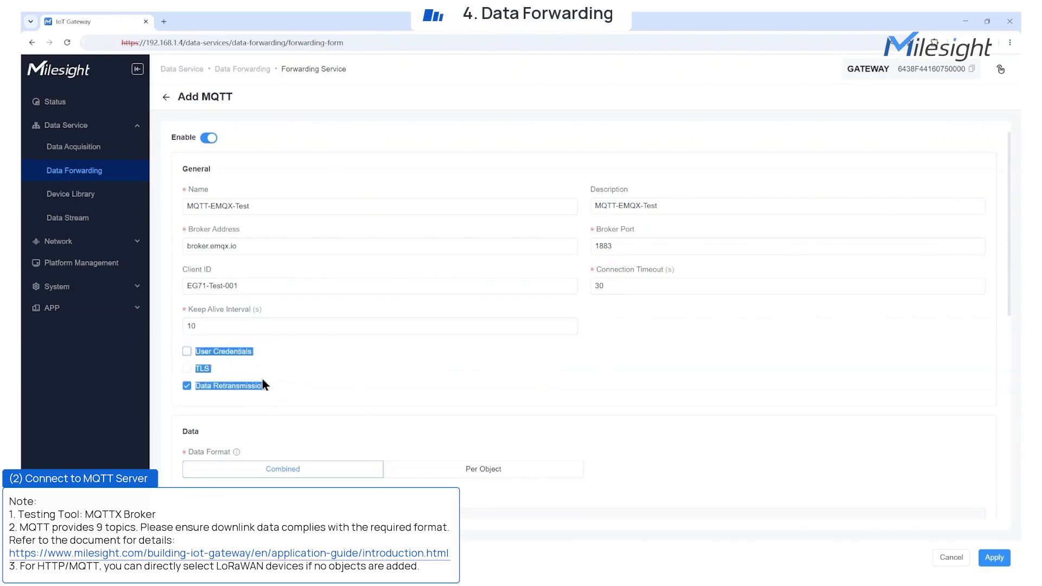
{"action": "left_click", "coordinate": [178, 352]}
{"action": "left_click", "coordinate": [188, 352]}
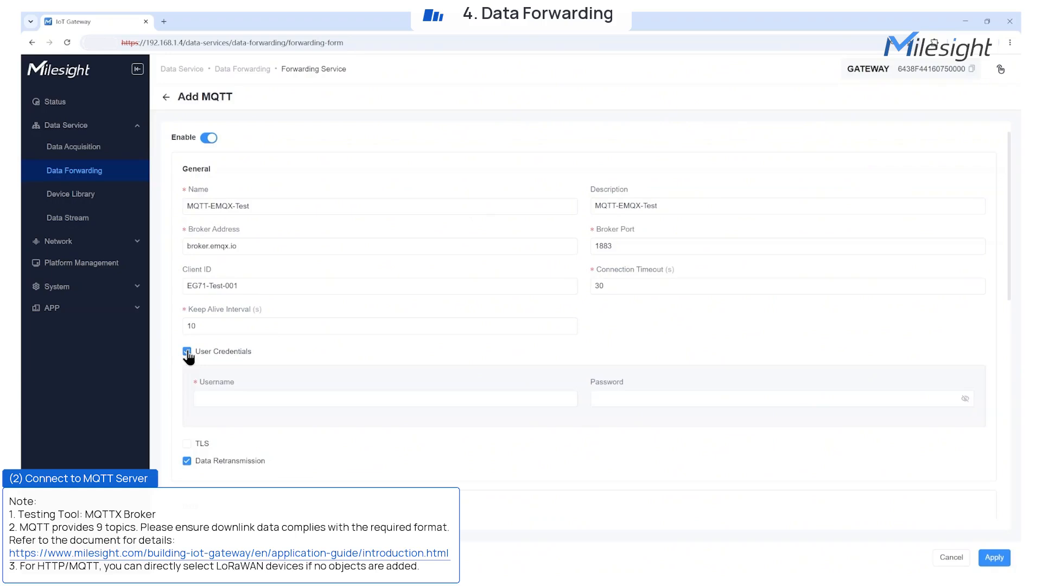
{"action": "left_click", "coordinate": [187, 354]}
{"action": "left_click", "coordinate": [187, 369]}
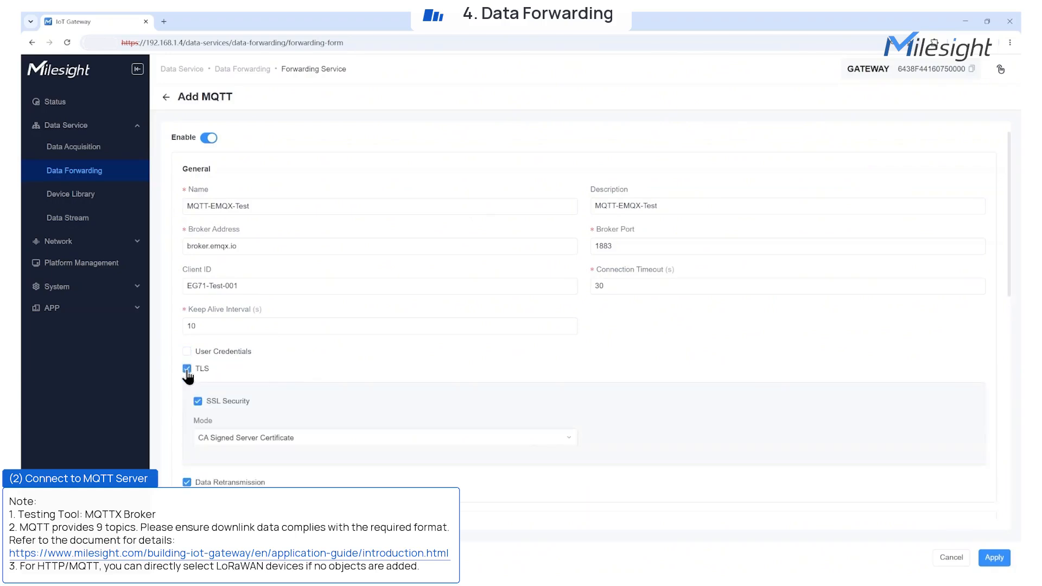
{"action": "left_click", "coordinate": [513, 439]}
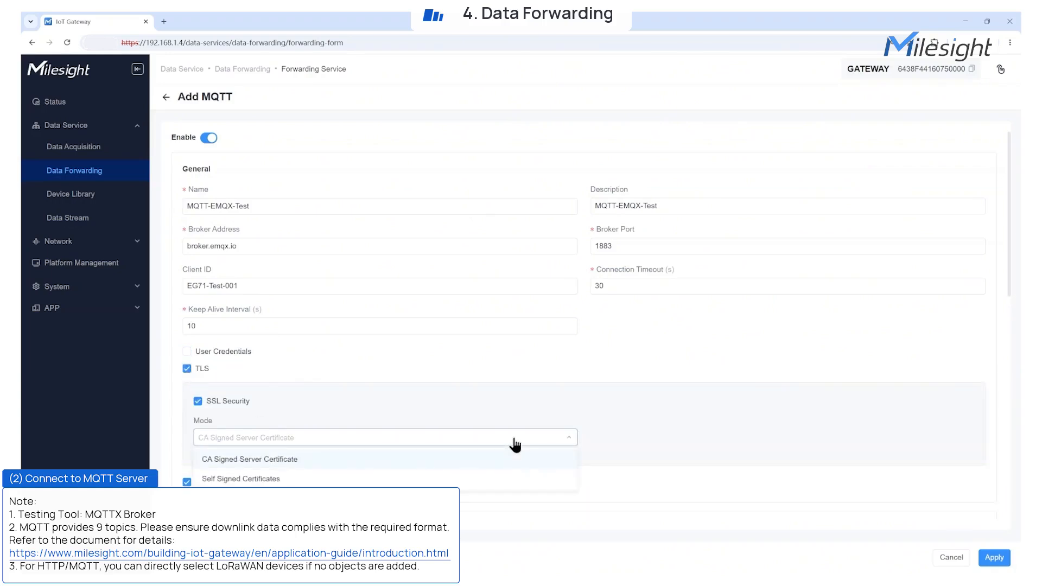
{"action": "left_click", "coordinate": [513, 439]}
{"action": "left_click", "coordinate": [188, 370]}
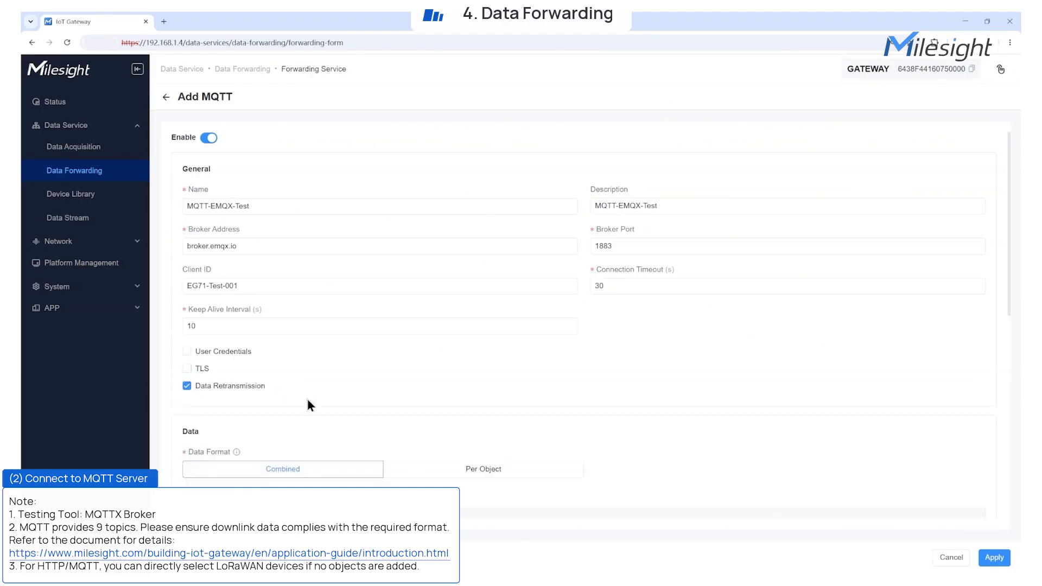
Step: Compare the payload examples of the Combined and Per Object data formats, ending with Combined selected
{"action": "scroll", "coordinate": [308, 404], "scroll_direction": "down", "scroll_amount": 3}
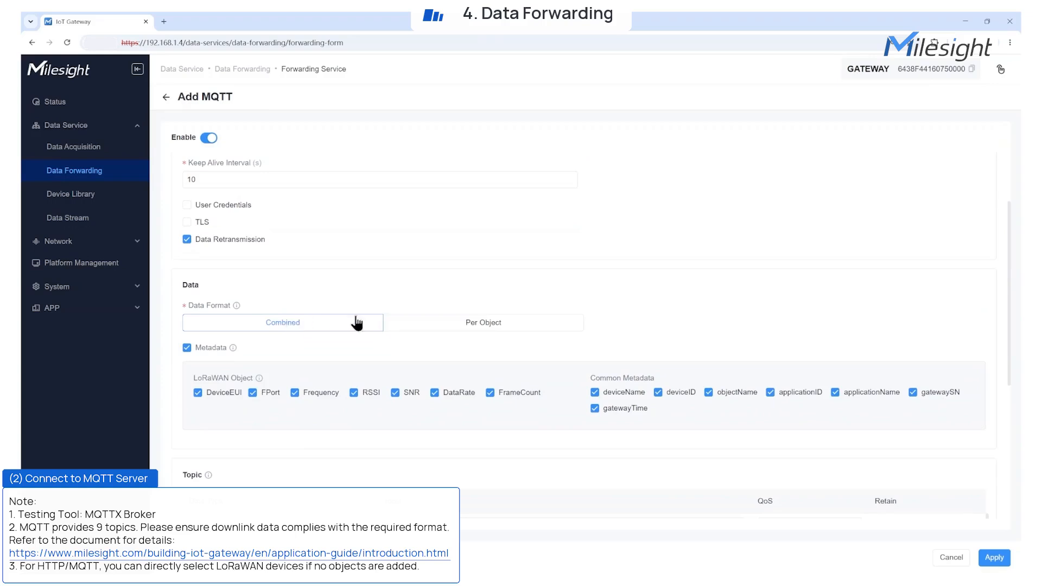
{"action": "mouse_move", "coordinate": [237, 306]}
{"action": "scroll", "coordinate": [312, 285], "scroll_direction": "down", "scroll_amount": 5}
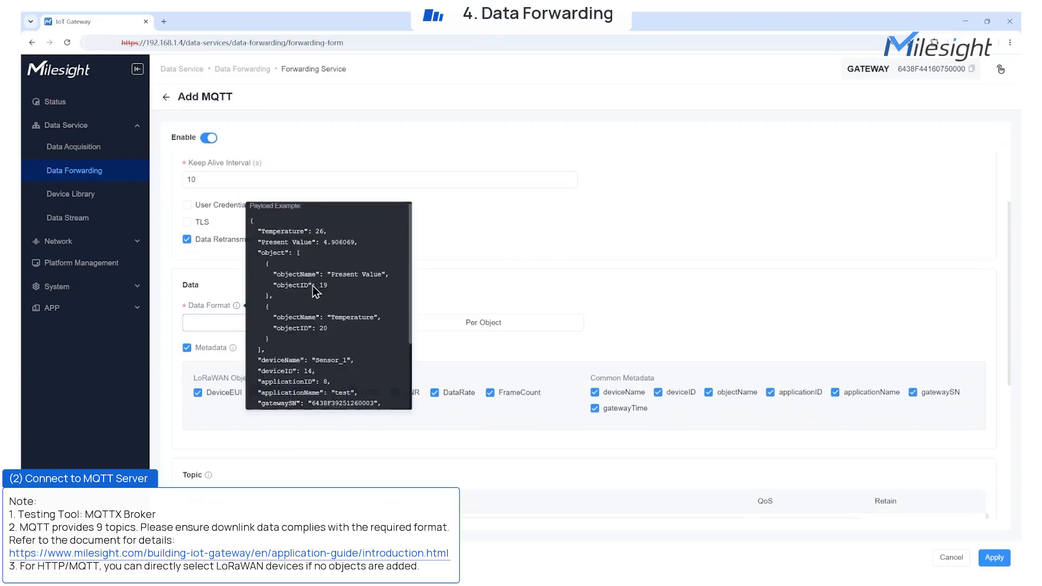
{"action": "scroll", "coordinate": [344, 318], "scroll_direction": "up", "scroll_amount": 5}
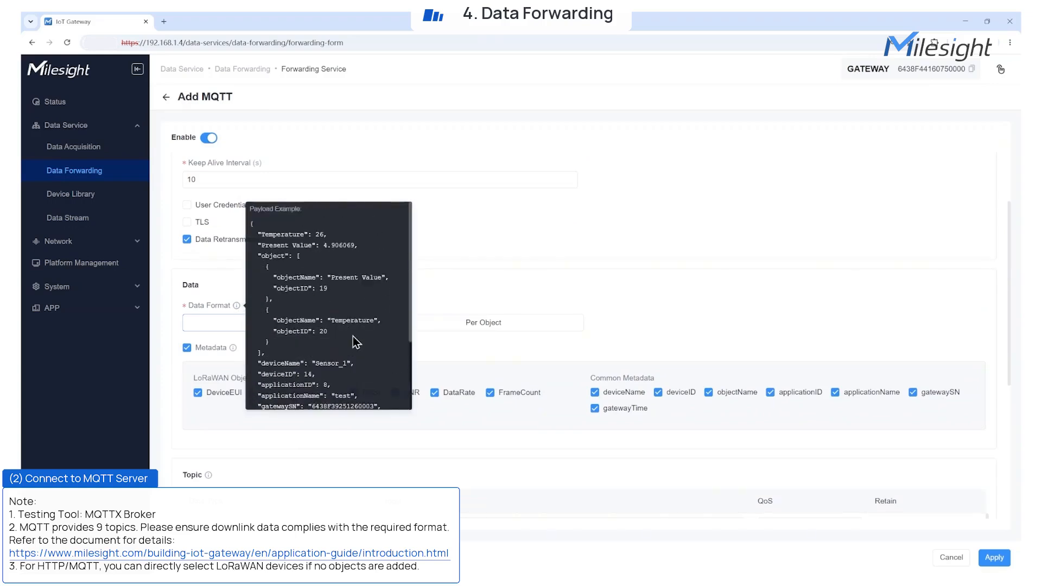
{"action": "left_click", "coordinate": [451, 324]}
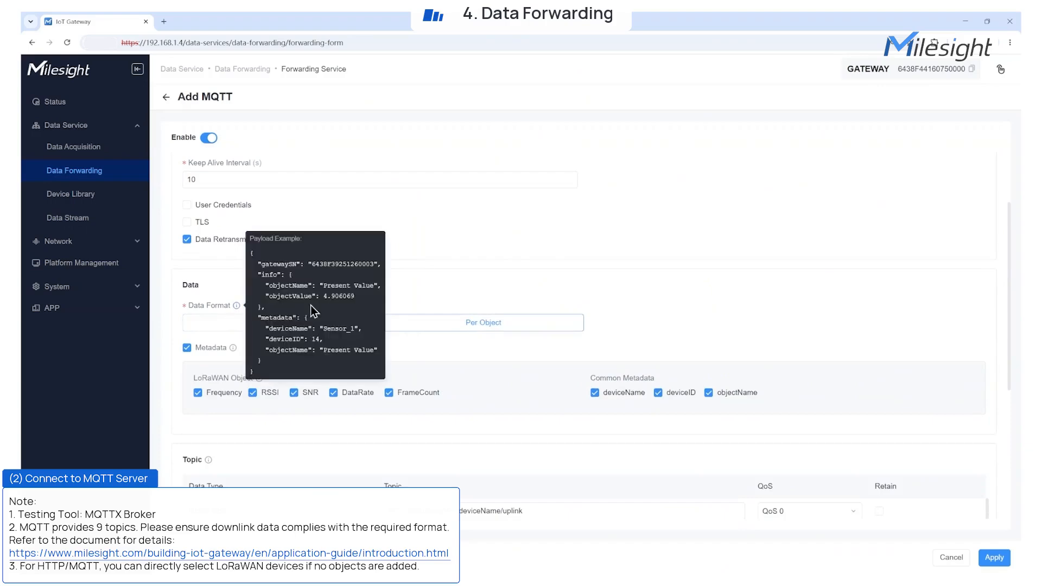
{"action": "left_click", "coordinate": [360, 324]}
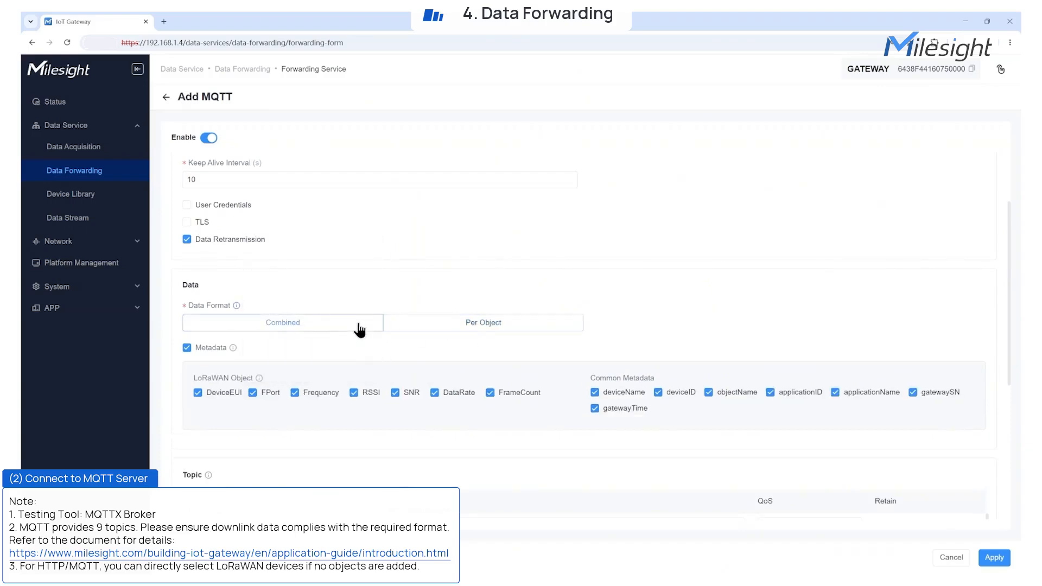
Step: Exclude objectName, applicationID, applicationName and gatewayTime from the Common Metadata, keeping gatewaySN included
{"action": "left_click", "coordinate": [708, 392]}
{"action": "left_click", "coordinate": [771, 392]}
{"action": "left_click", "coordinate": [835, 392]}
{"action": "left_click", "coordinate": [913, 392]}
{"action": "left_click", "coordinate": [621, 412]}
{"action": "left_click", "coordinate": [913, 393]}
Step: Clear the default topics of the Uplink data and Downlink data rows in the Topic settings
{"action": "scroll", "coordinate": [562, 431], "scroll_direction": "down", "scroll_amount": 3}
{"action": "left_click_drag", "start_coordinate": [569, 335], "coordinate": [306, 321]}
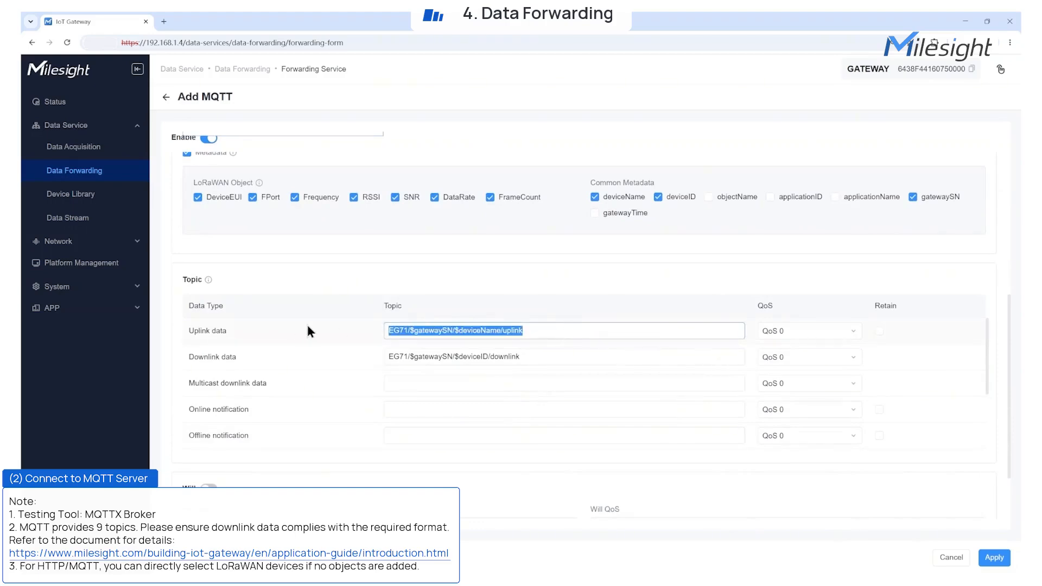
{"action": "key", "text": "BackSpace"}
{"action": "left_click_drag", "start_coordinate": [522, 357], "coordinate": [358, 343]}
{"action": "key", "text": "BackSpace"}
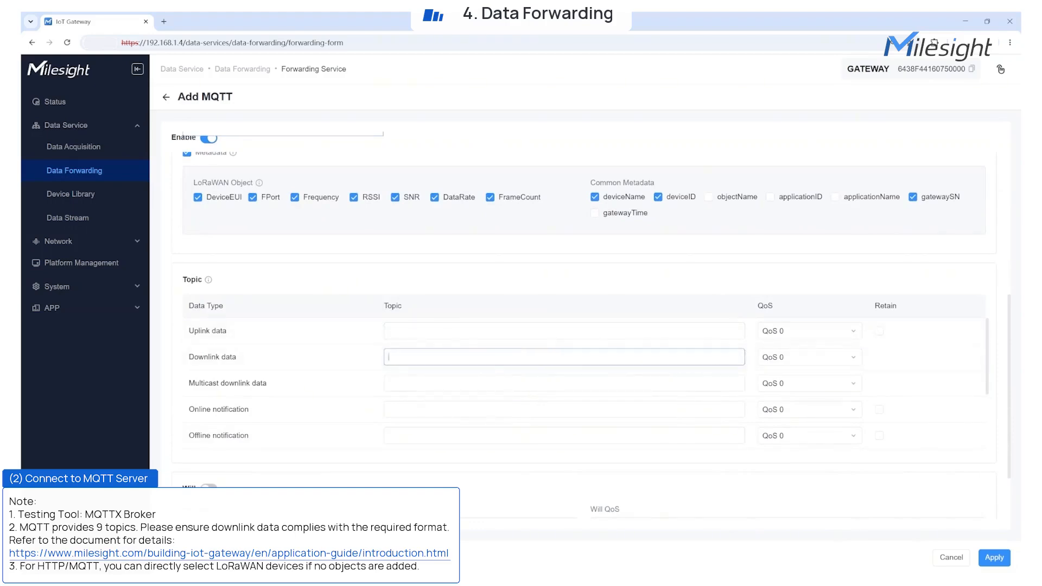
Step: Set the Uplink data topic to eg71/test/device_data with QoS 1 and enable its Retain option
{"action": "key", "text": "alt+Tab"}
{"action": "left_click", "coordinate": [402, 332]}
{"action": "type", "text": "eg71/test/device_data"}
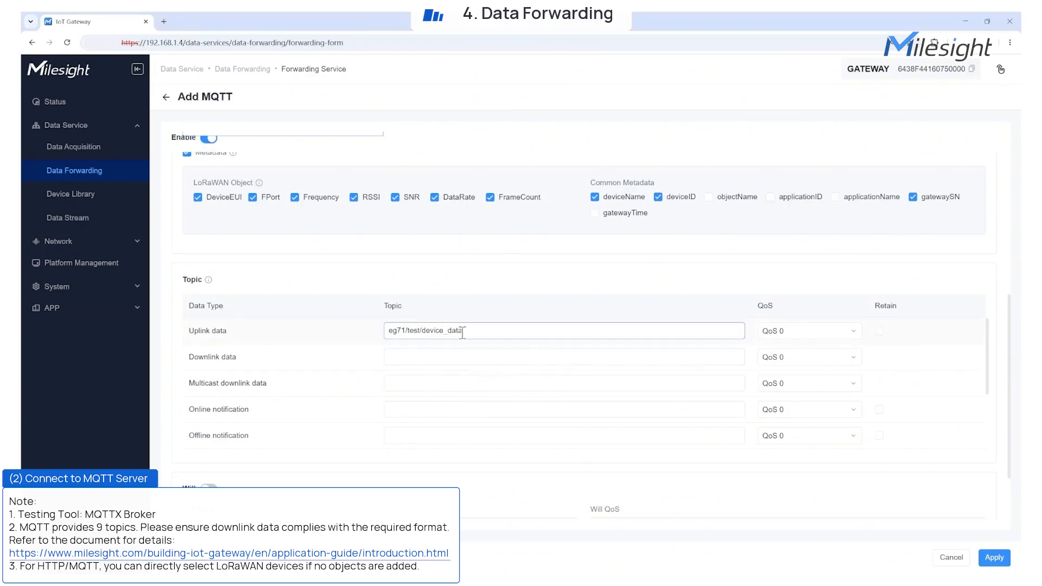
{"action": "left_click", "coordinate": [781, 332]}
{"action": "left_click", "coordinate": [786, 371]}
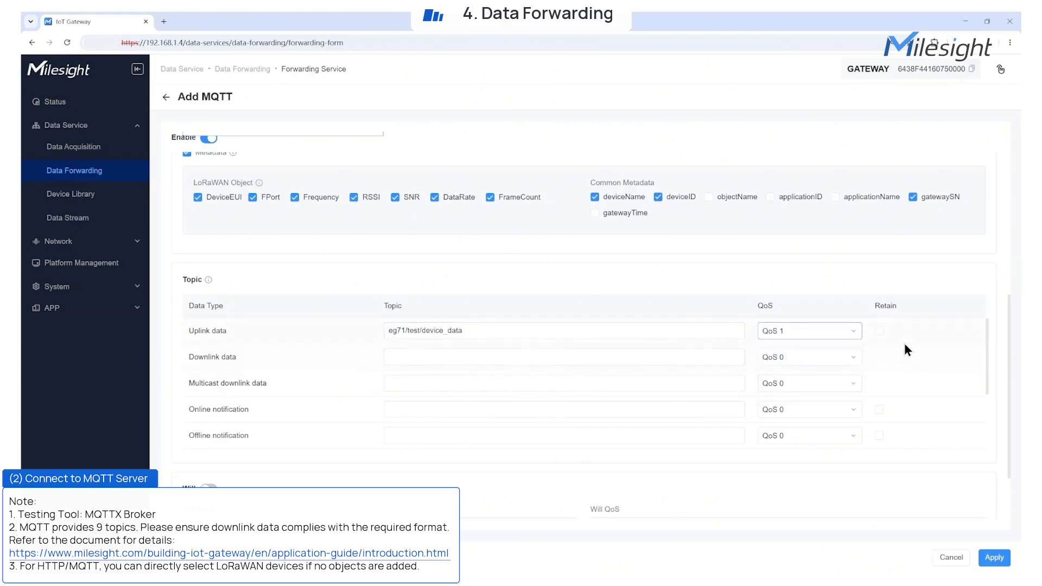
{"action": "left_click", "coordinate": [879, 332]}
Step: Preview the Will settings, leave Will disabled, and apply the MQTT forwarding service
{"action": "scroll", "coordinate": [773, 447], "scroll_direction": "down", "scroll_amount": 2}
{"action": "scroll", "coordinate": [748, 483], "scroll_direction": "down", "scroll_amount": 2}
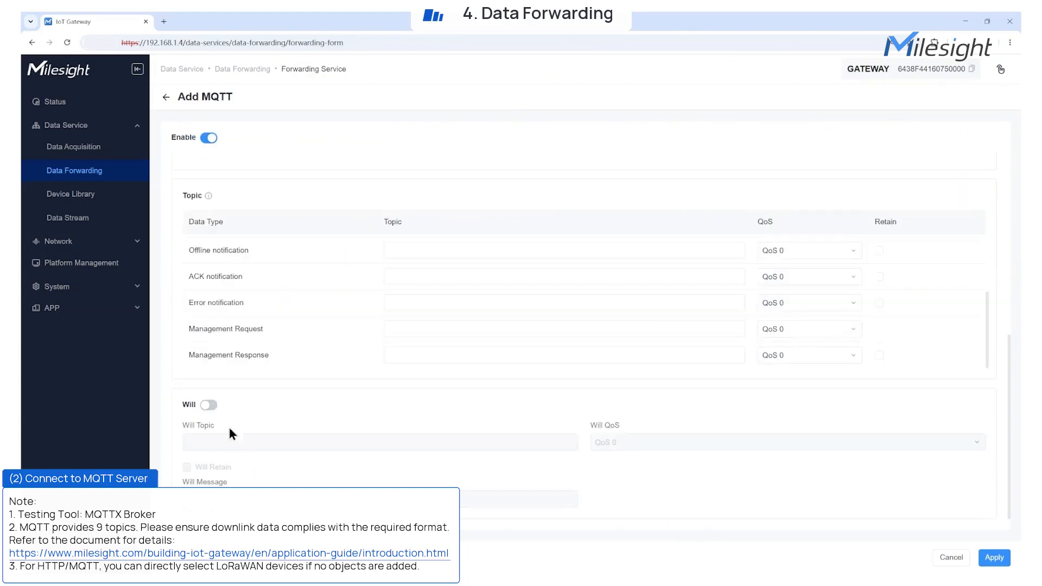
{"action": "left_click", "coordinate": [209, 404]}
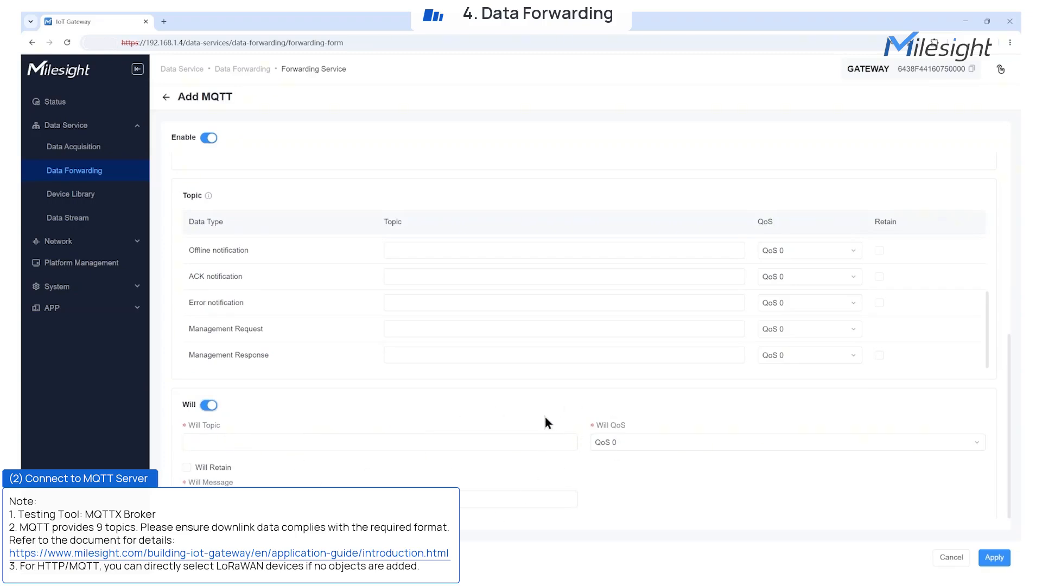
{"action": "left_click", "coordinate": [209, 409]}
{"action": "scroll", "coordinate": [402, 408], "scroll_direction": "up", "scroll_amount": 4}
{"action": "left_click", "coordinate": [992, 561]}
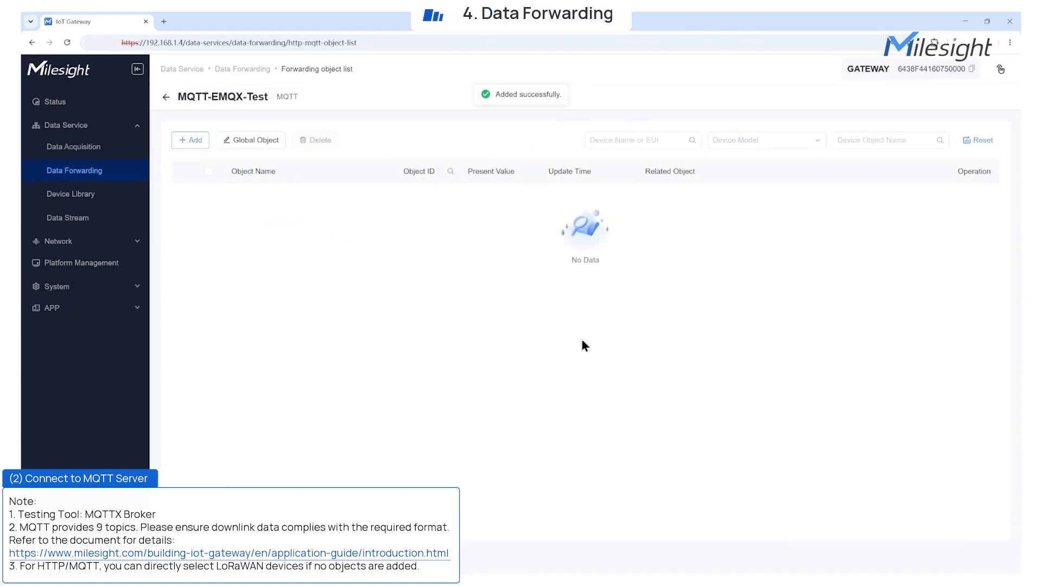
Step: Add the VS341 device to the MQTT-EMQX-Test forwarding list and expand it to review its objects
{"action": "left_click", "coordinate": [197, 141]}
{"action": "left_click", "coordinate": [269, 348]}
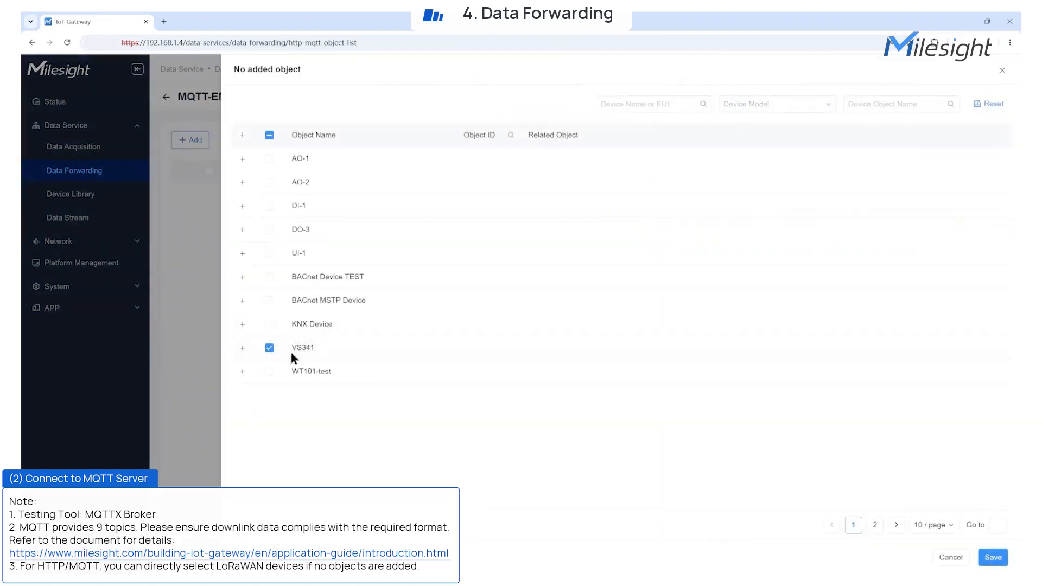
{"action": "left_click", "coordinate": [993, 567]}
{"action": "left_click", "coordinate": [184, 194]}
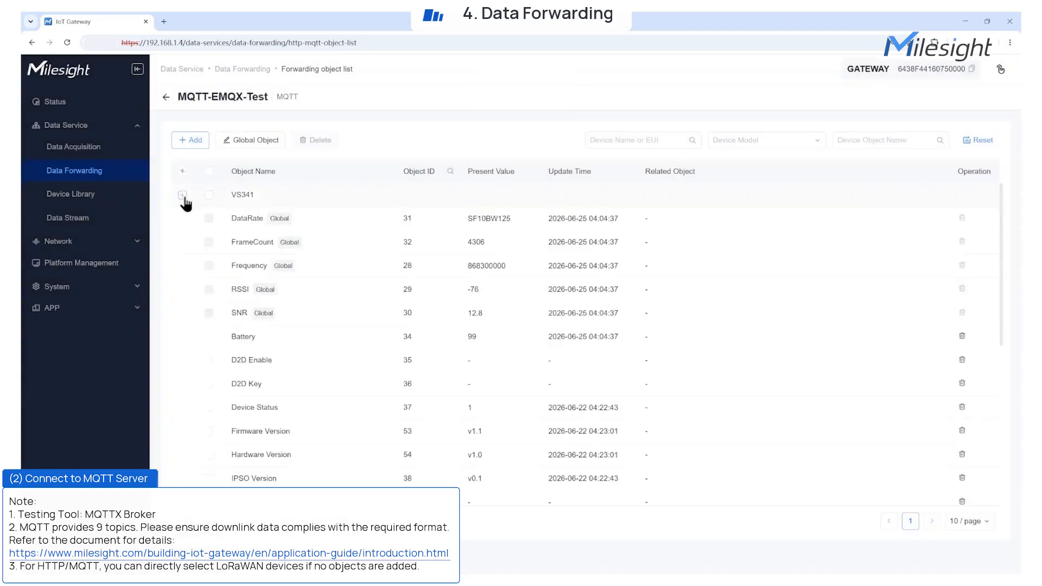
{"action": "scroll", "coordinate": [462, 327], "scroll_direction": "down", "scroll_amount": 15}
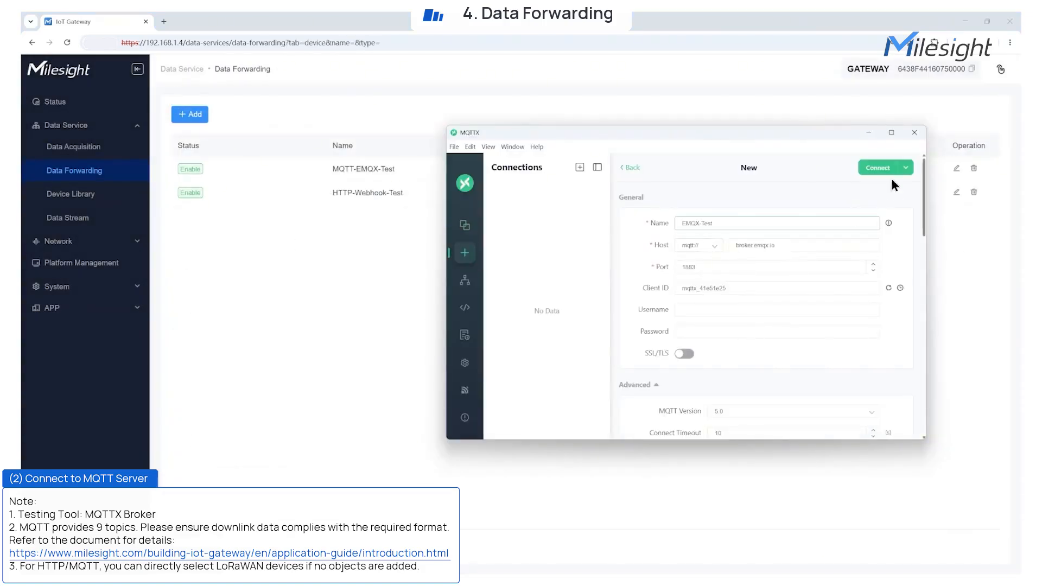
Step: In MQTTX, connect the EMQX-Test connection and subscribe to the topic eg71/test/# with QoS 1
{"action": "left_click", "coordinate": [879, 165]}
{"action": "left_click", "coordinate": [673, 199]}
{"action": "left_click", "coordinate": [615, 230]}
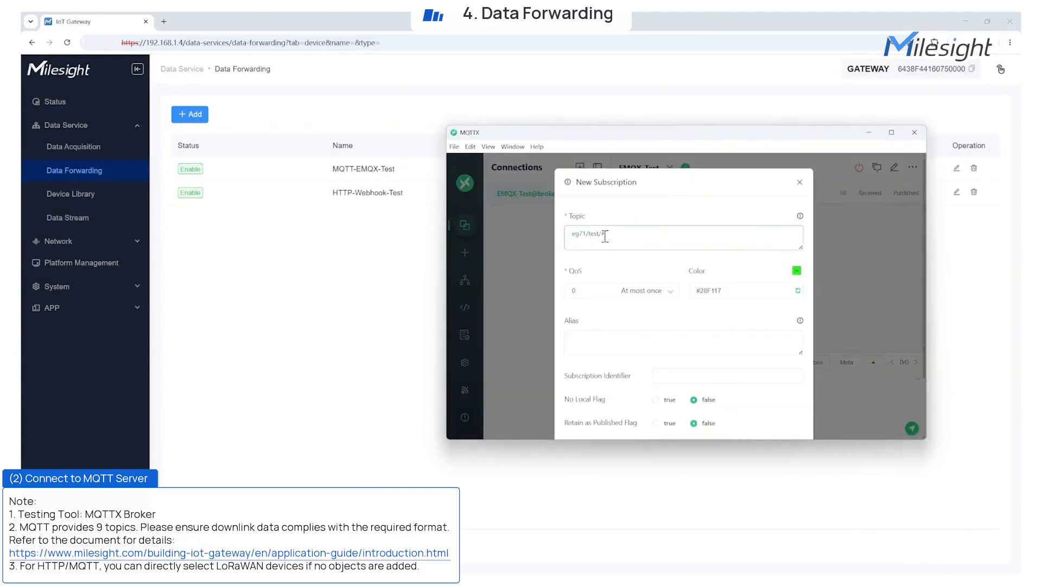
{"action": "scroll", "coordinate": [684, 325], "scroll_direction": "down", "scroll_amount": 3}
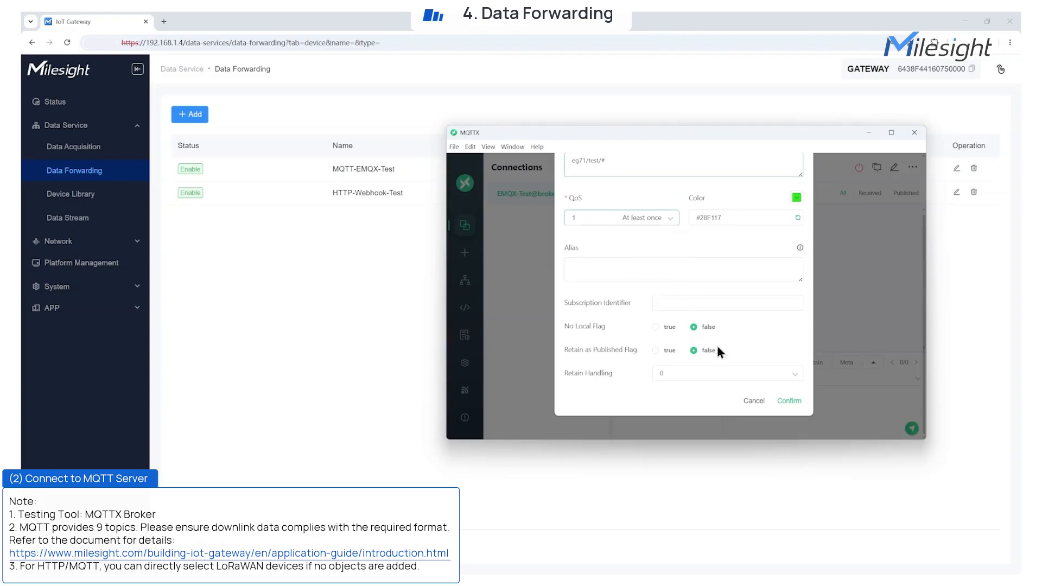
{"action": "left_click", "coordinate": [792, 402]}
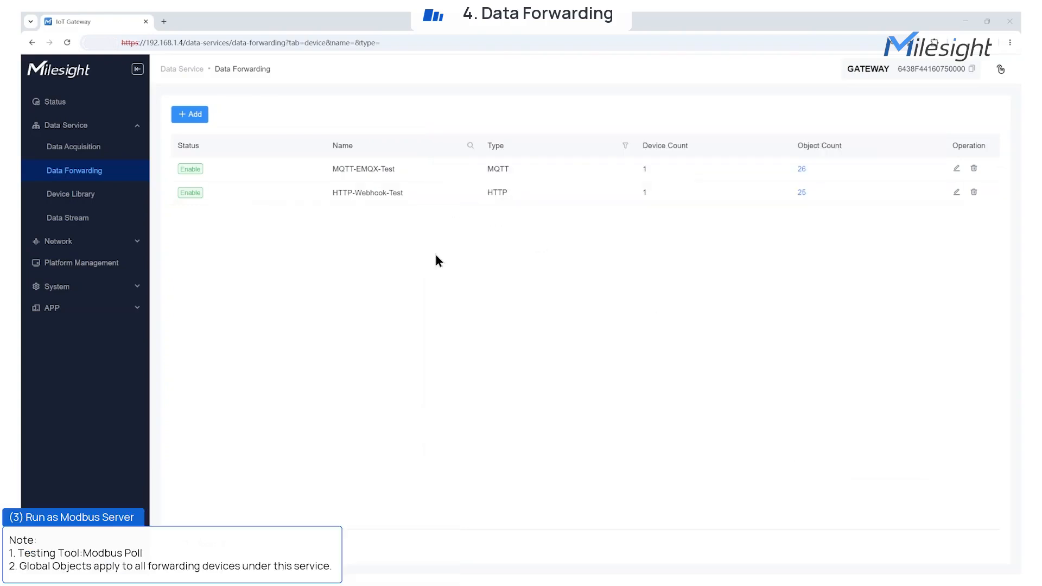
Step: In the gateway's Data Forwarding page, start a Modbus server named Modbus-Server-Test, compare the connection types, and keep Modbus TCP
{"action": "left_click", "coordinate": [190, 114]}
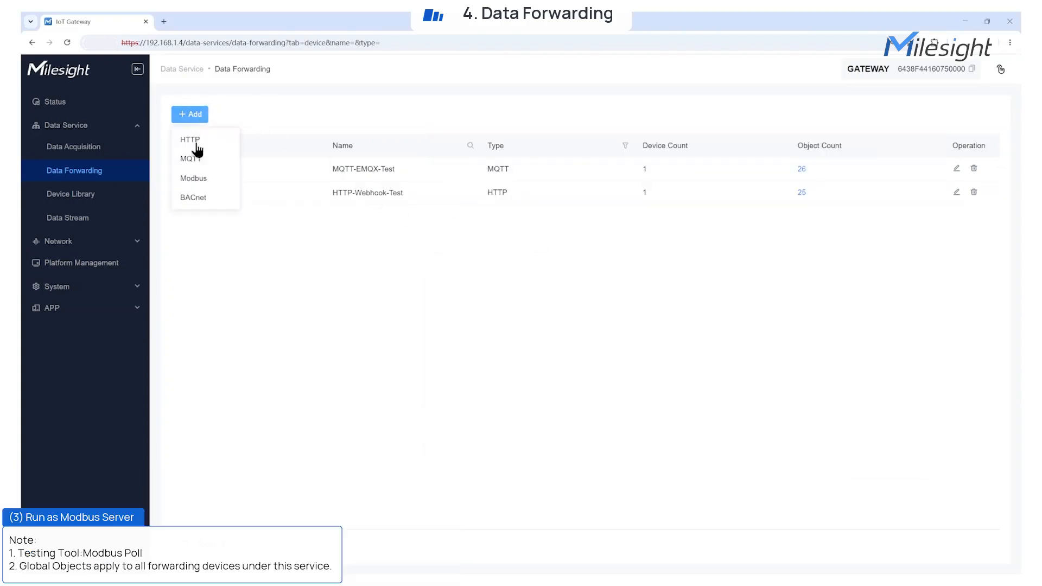
{"action": "left_click", "coordinate": [197, 176]}
{"action": "left_click", "coordinate": [286, 210]}
{"action": "left_click", "coordinate": [278, 232]}
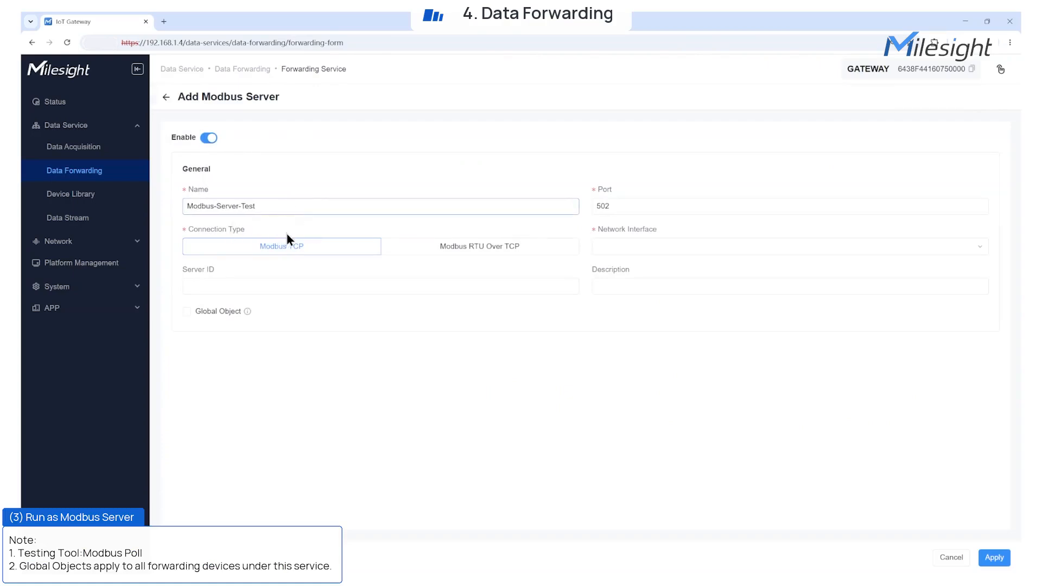
{"action": "left_click", "coordinate": [425, 251]}
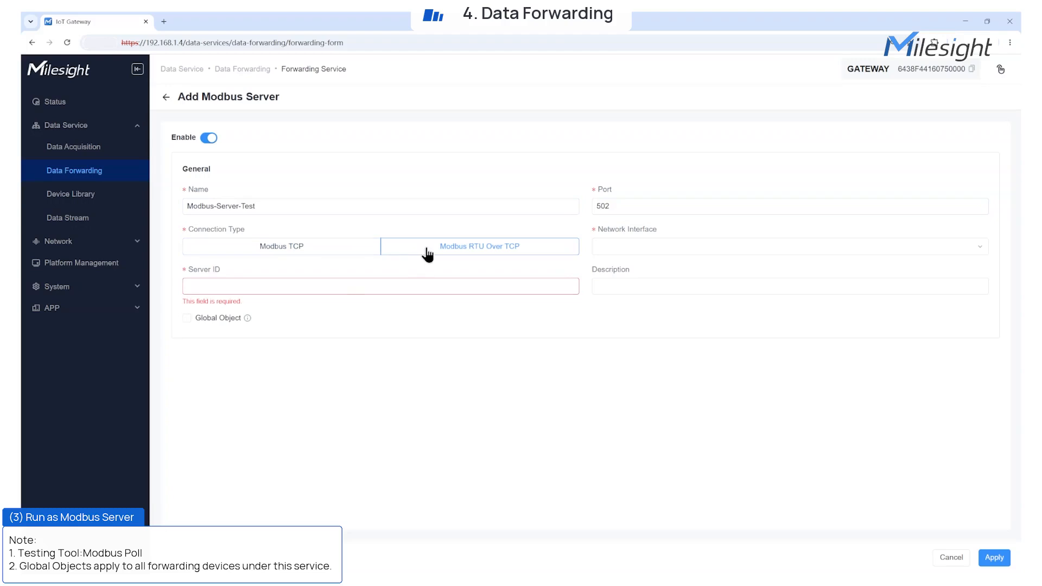
{"action": "left_click", "coordinate": [306, 246]}
Step: Set the Modbus server's network interface to ETH-1, Server ID to 1 and description to Modbus-Server-Test, and enable Global Object
{"action": "left_click", "coordinate": [611, 249]}
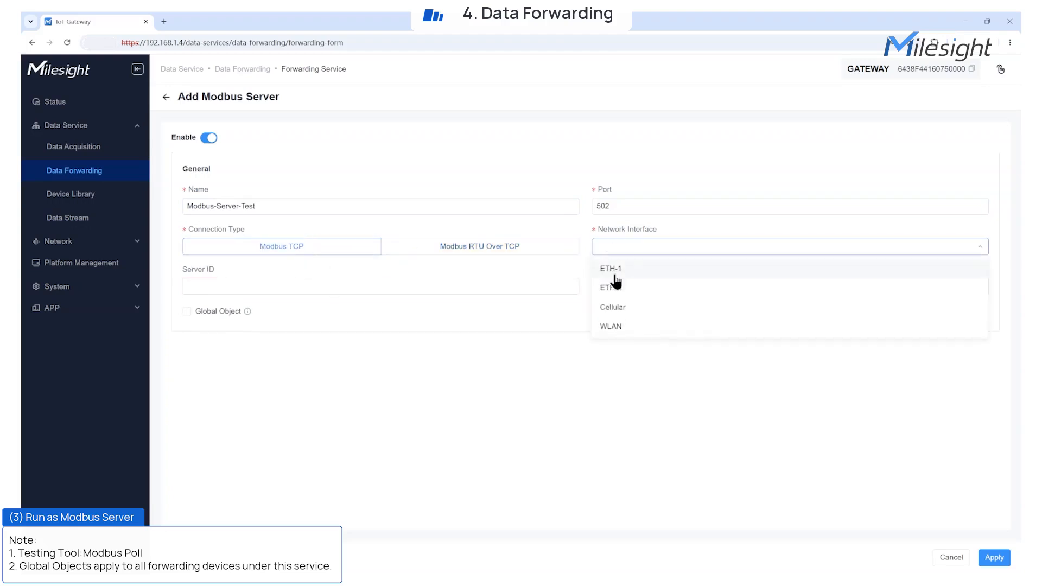
{"action": "left_click", "coordinate": [613, 270]}
{"action": "left_click", "coordinate": [496, 287]}
{"action": "left_click", "coordinate": [262, 307]}
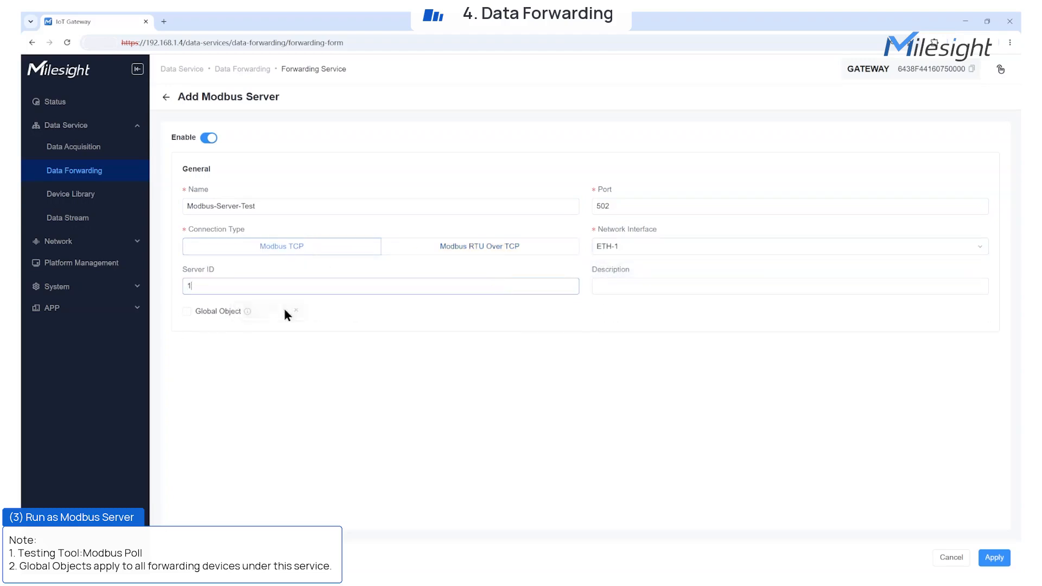
{"action": "left_click", "coordinate": [630, 286]}
{"action": "left_click", "coordinate": [663, 305]}
{"action": "left_click", "coordinate": [187, 311]}
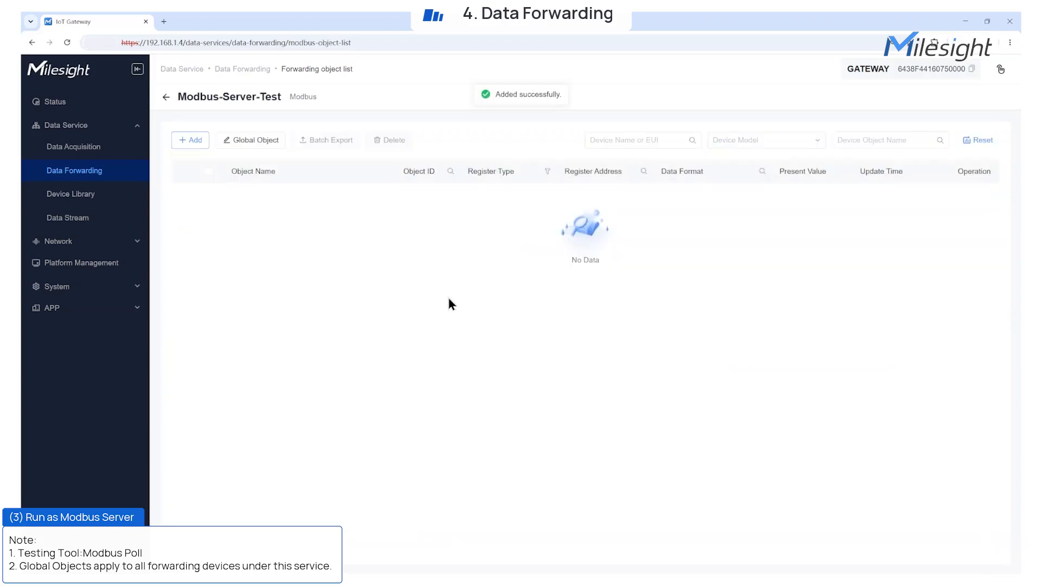
Step: Add only the Ambient Temperature object of WT101-test to the Modbus server's forwarding list and save it
{"action": "left_click", "coordinate": [190, 140]}
{"action": "left_click", "coordinate": [269, 371]}
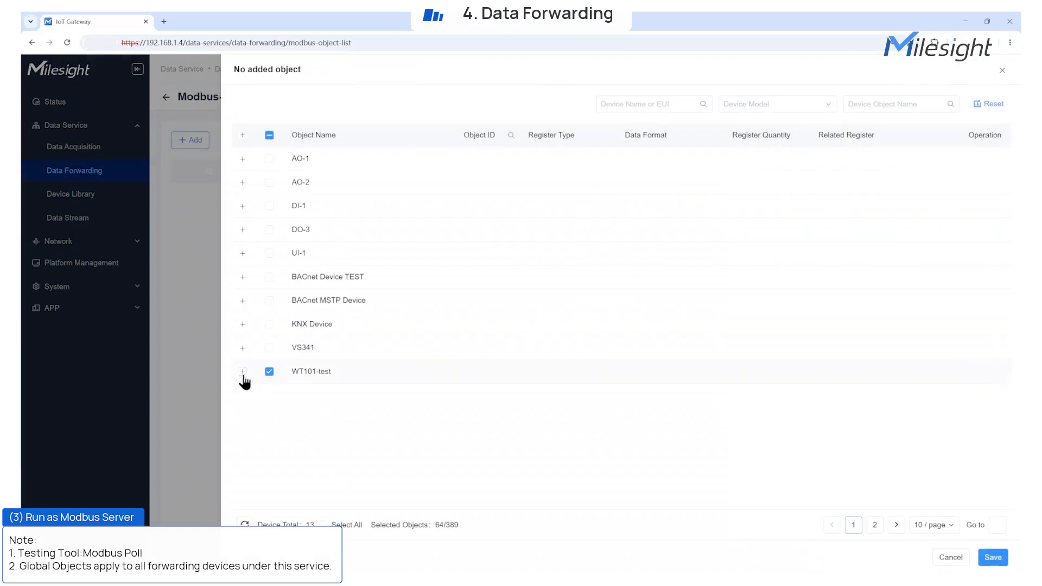
{"action": "left_click", "coordinate": [243, 373]}
{"action": "scroll", "coordinate": [365, 422], "scroll_direction": "down", "scroll_amount": 7}
{"action": "scroll", "coordinate": [364, 422], "scroll_direction": "up", "scroll_amount": 4}
{"action": "left_click", "coordinate": [268, 226]}
{"action": "left_click", "coordinate": [269, 249]}
{"action": "left_click", "coordinate": [988, 559]}
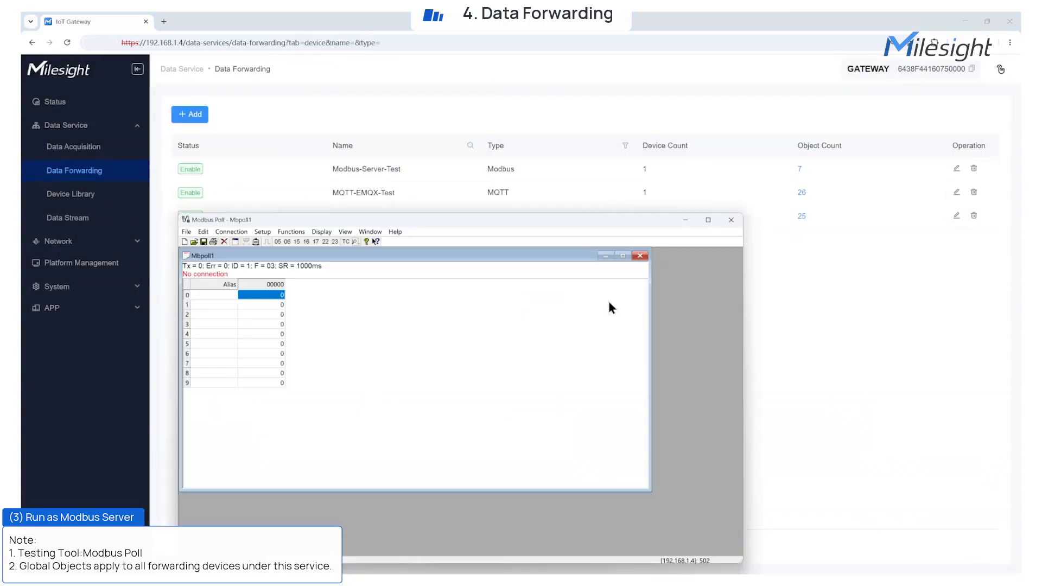
Step: In Modbus Poll, connect over Modbus TCP/IP to the gateway at 192.168.1.4 on port 502
{"action": "left_click", "coordinate": [241, 232]}
{"action": "left_click", "coordinate": [245, 251]}
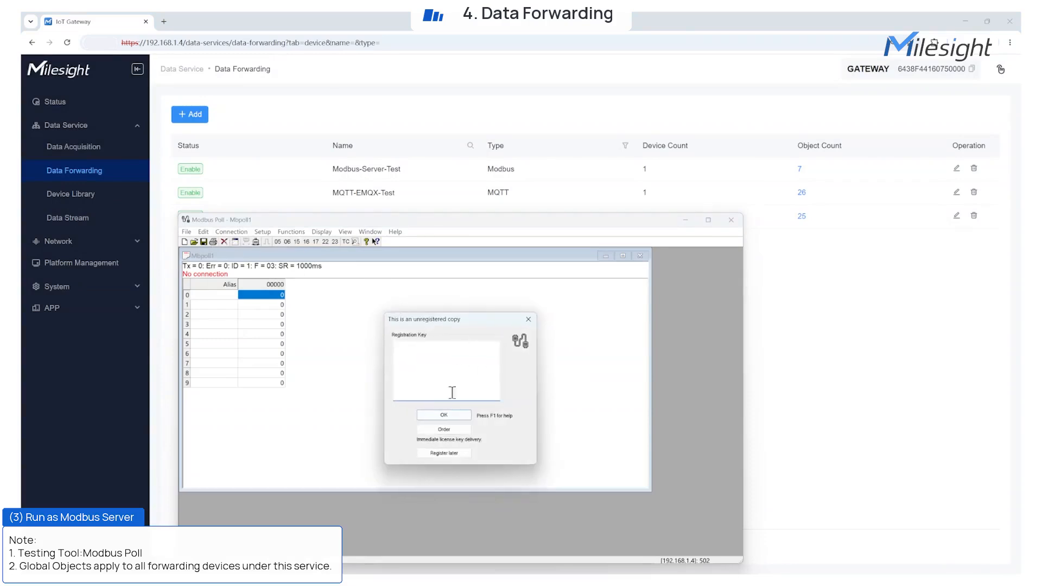
{"action": "left_click", "coordinate": [426, 329]}
{"action": "left_click", "coordinate": [426, 340]}
{"action": "double_click", "coordinate": [410, 445]}
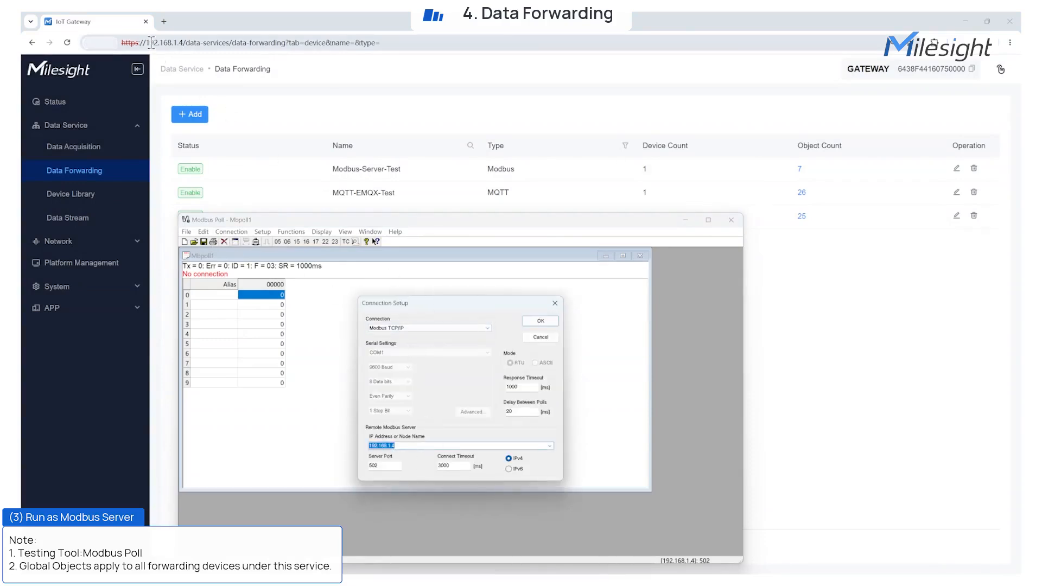
{"action": "left_click", "coordinate": [540, 321]}
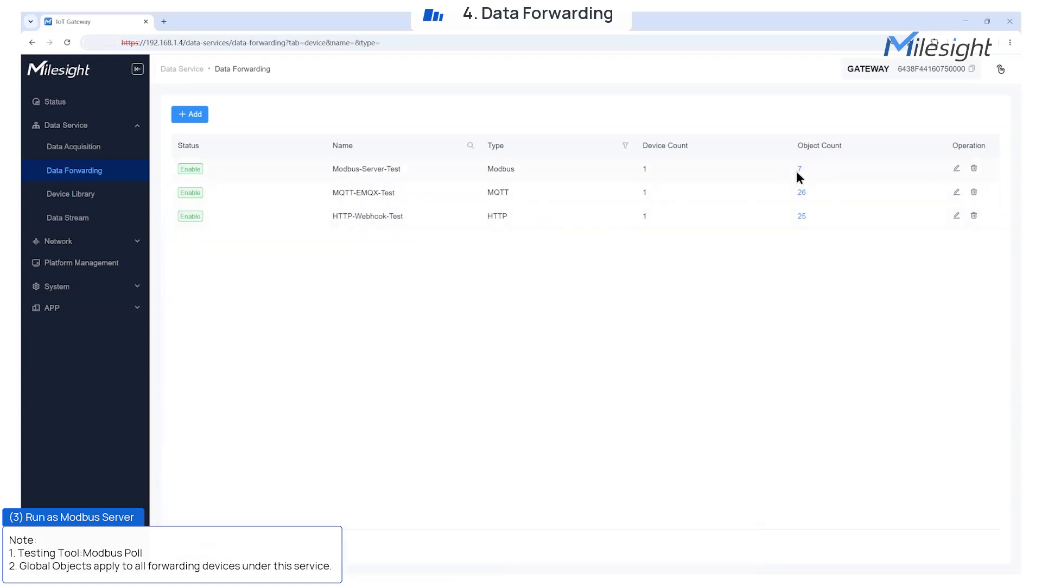
Step: In the gateway, open the Ambient Temperature object of WT101-test under Modbus-Server-Test to check its register settings
{"action": "left_click", "coordinate": [799, 169]}
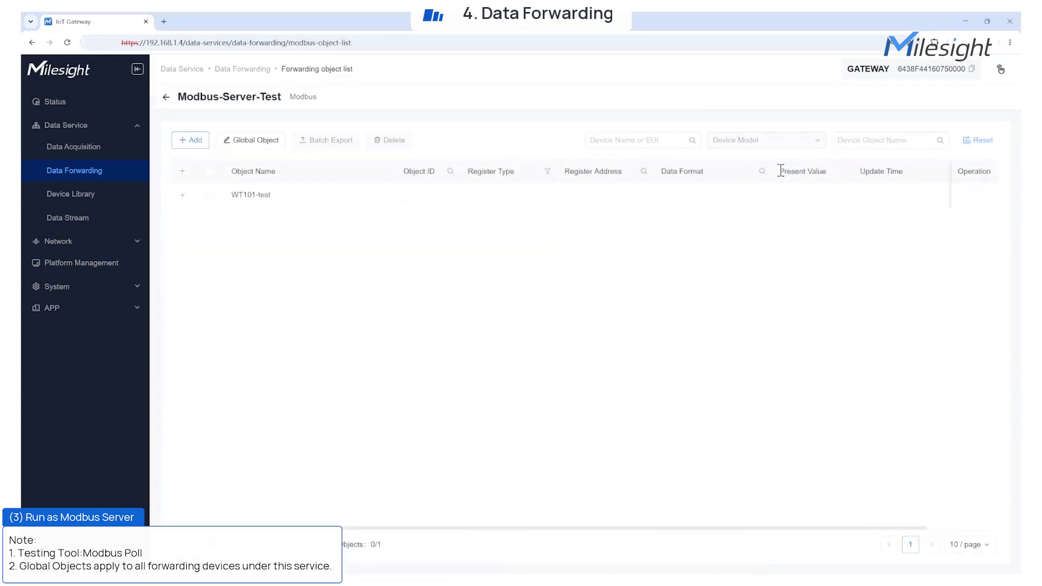
{"action": "left_click", "coordinate": [183, 196]}
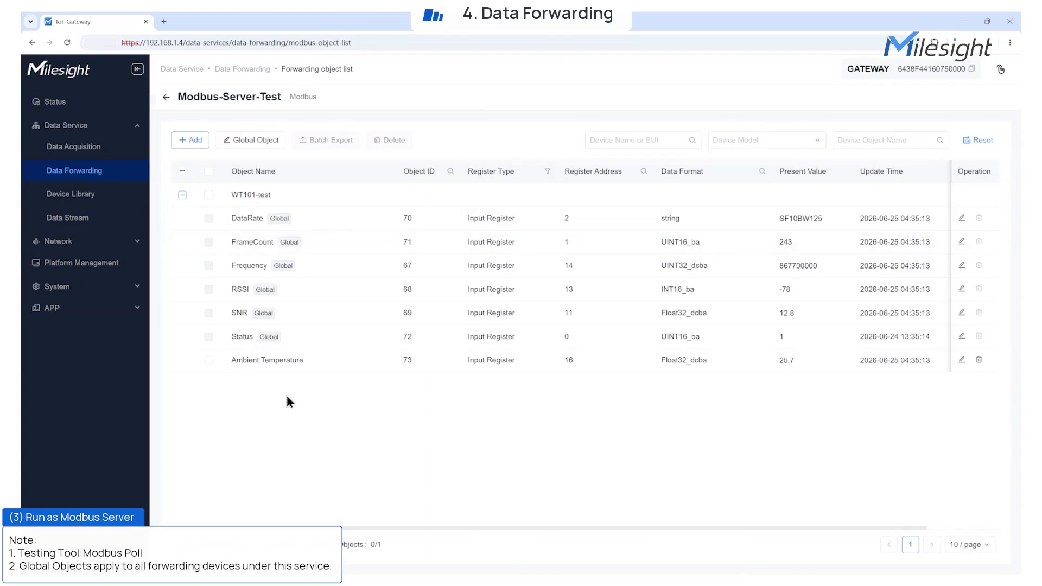
{"action": "left_click", "coordinate": [960, 360]}
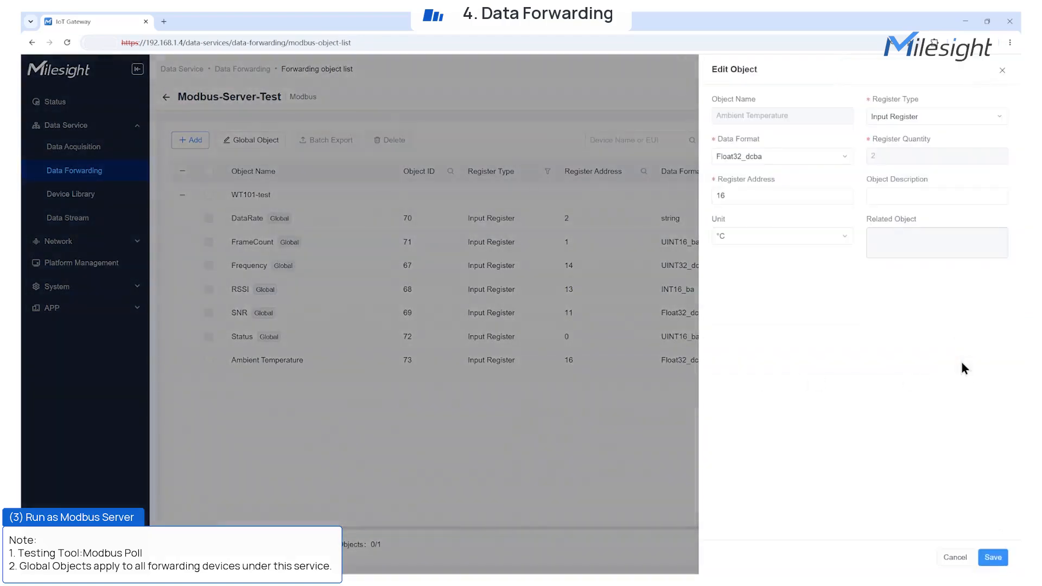
Step: In Modbus Poll, set the read definition to function 04 Read Input Registers, address 16 and quantity 2
{"action": "key", "text": "alt+Tab"}
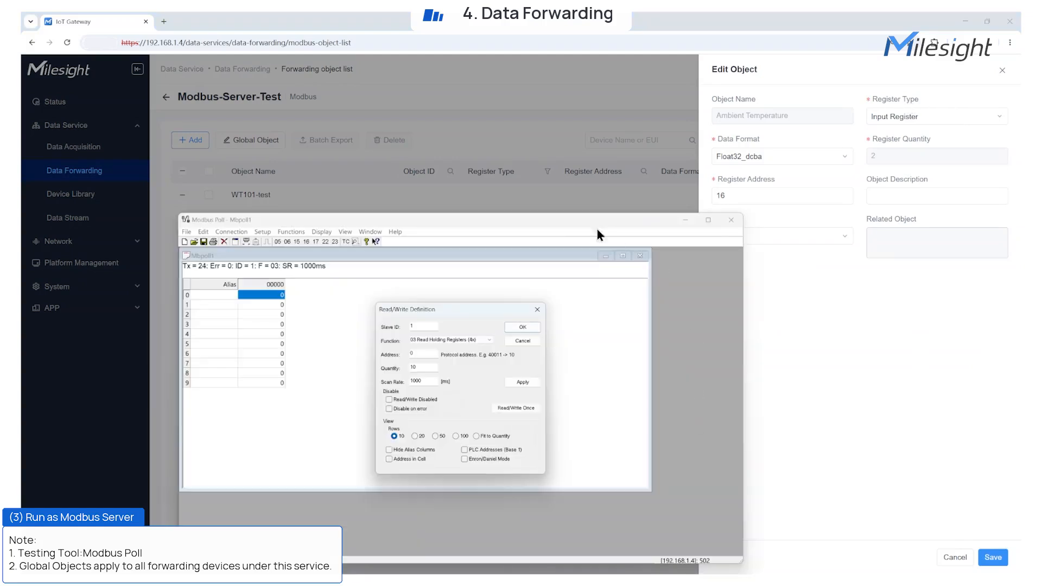
{"action": "left_click", "coordinate": [468, 340]}
{"action": "left_click", "coordinate": [447, 365]}
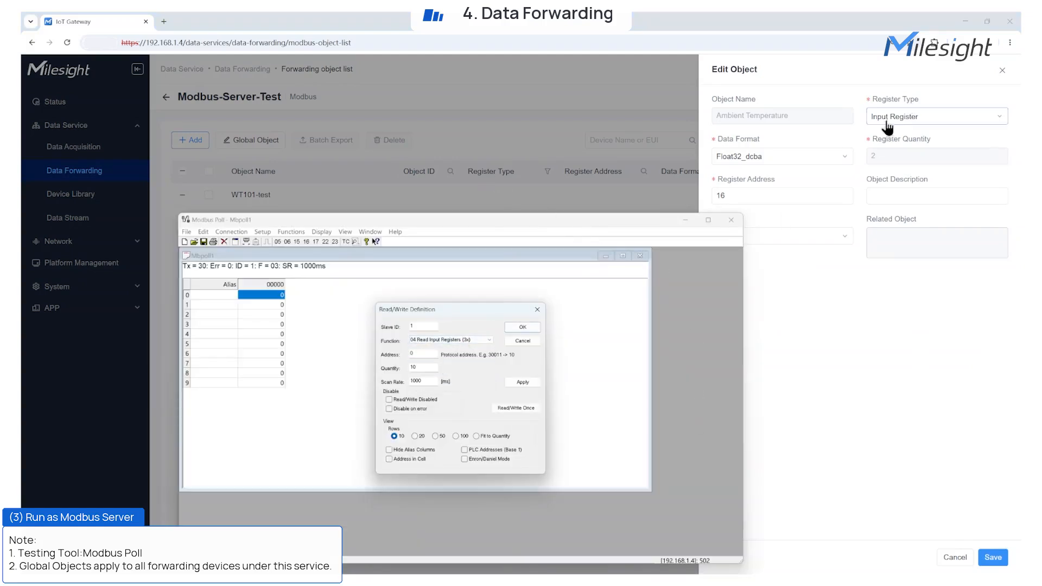
{"action": "left_click", "coordinate": [429, 353]}
{"action": "type", "text": "16"}
{"action": "left_click", "coordinate": [420, 368]}
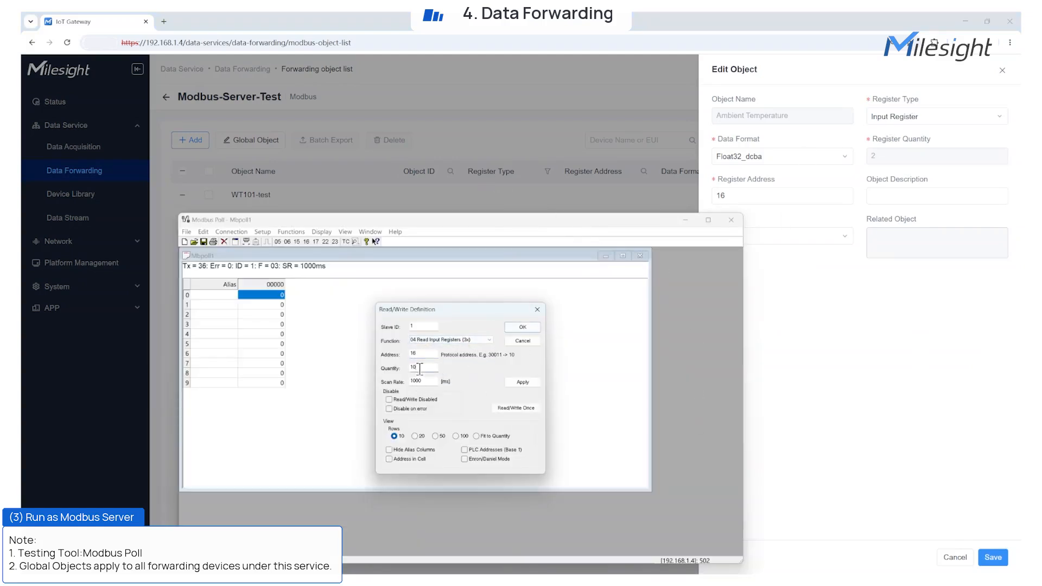
{"action": "type", "text": "2"}
{"action": "left_click", "coordinate": [525, 327]}
Step: Display the register at address 16 as a 32-bit floating-point value, compare it with the gateway's object, and close Modbus Poll
{"action": "left_click", "coordinate": [268, 353]}
{"action": "left_click", "coordinate": [321, 232]}
{"action": "left_click", "coordinate": [343, 392]}
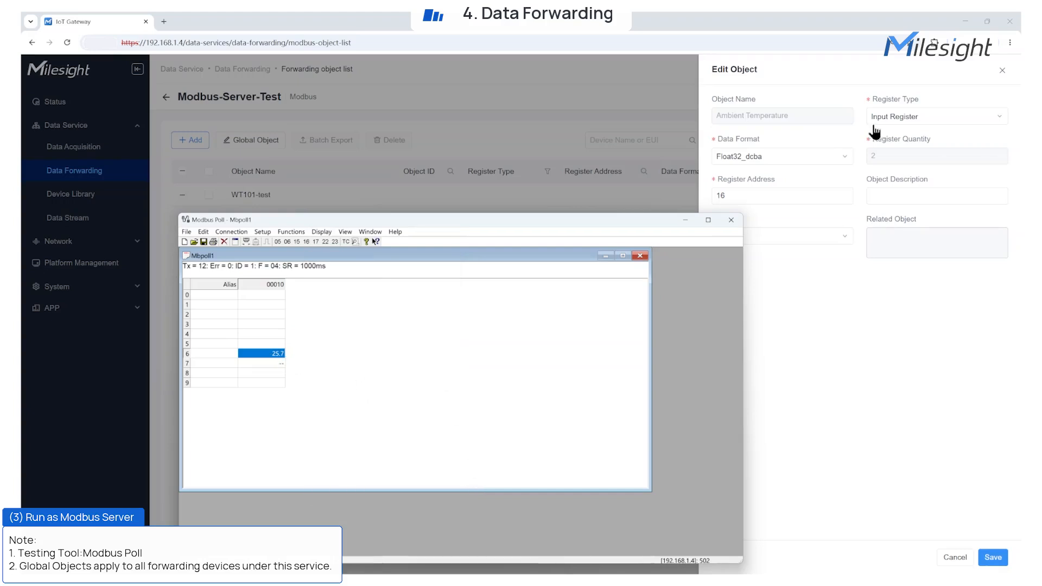
{"action": "left_click", "coordinate": [733, 221]}
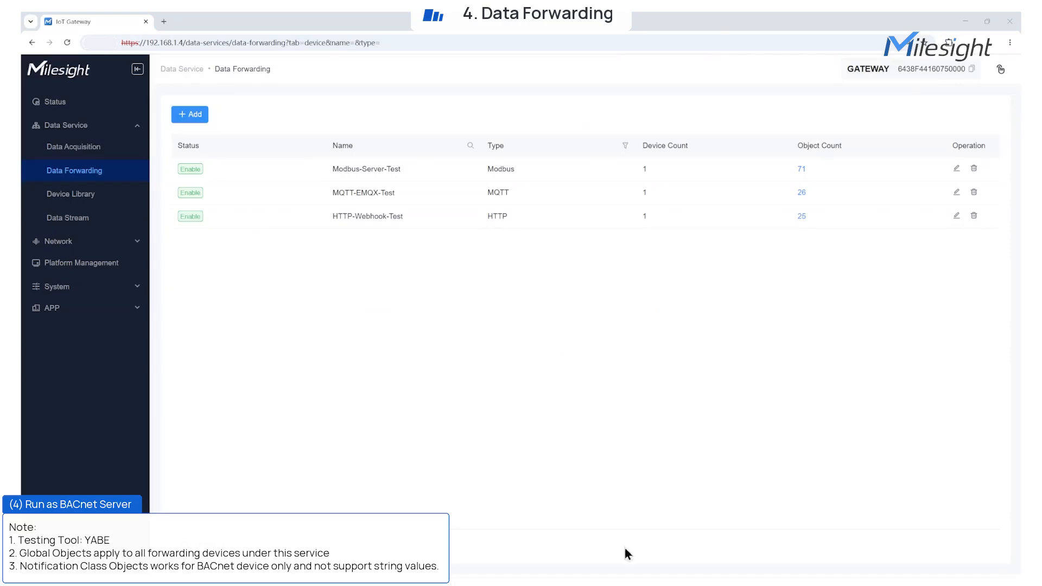
Step: Start a BACnet server forwarding service named BACnet Forward Test with ETH-1 as its network interface
{"action": "left_click", "coordinate": [189, 115]}
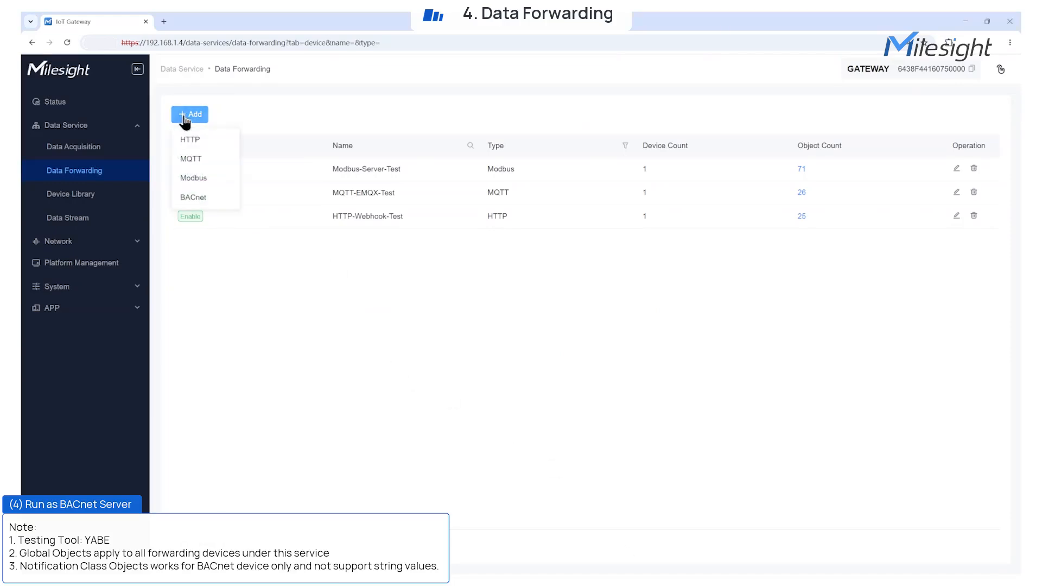
{"action": "left_click", "coordinate": [194, 197]}
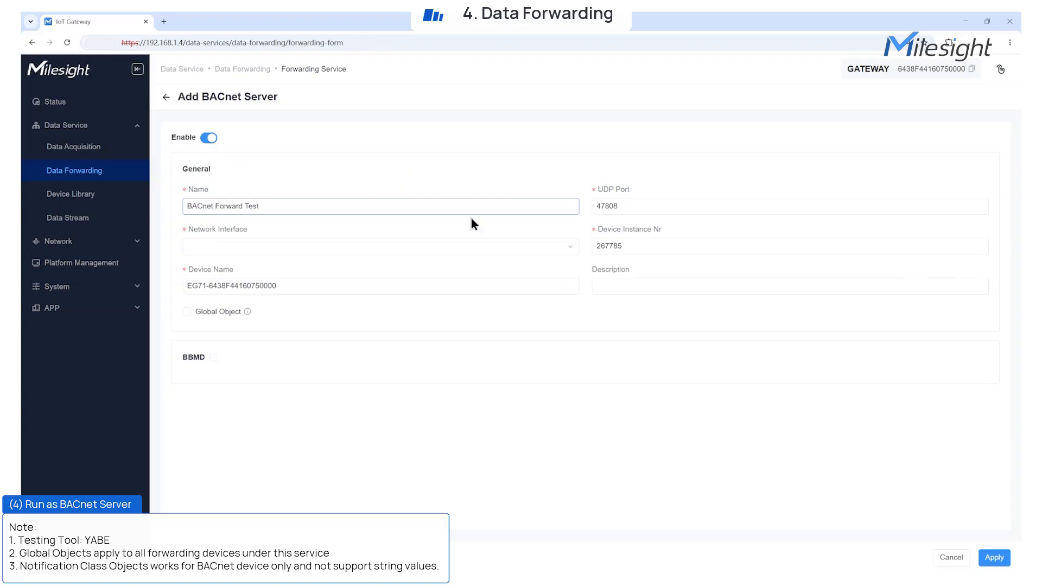
{"action": "left_click", "coordinate": [566, 248]}
{"action": "left_click", "coordinate": [510, 268]}
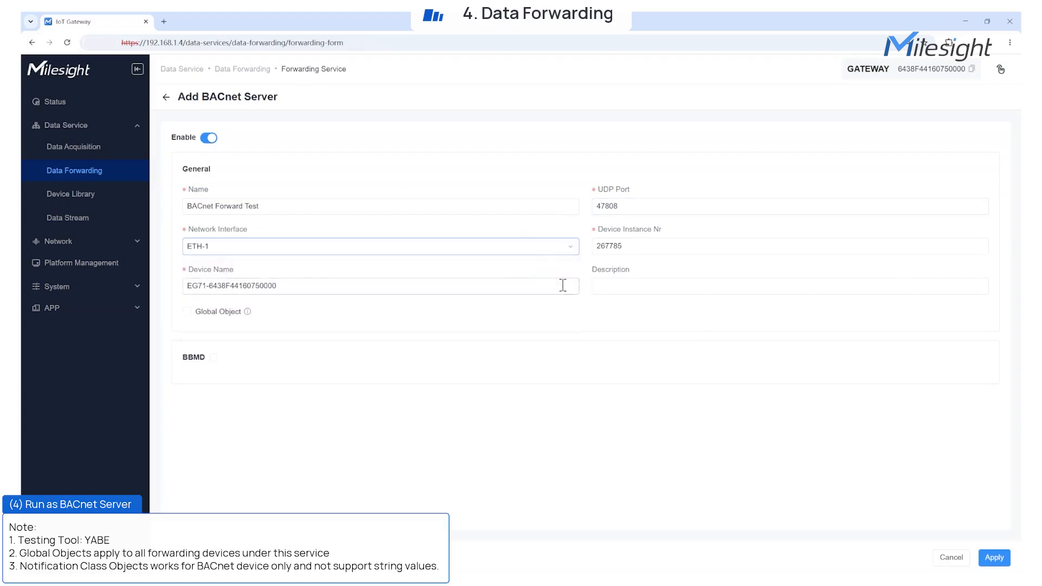
Step: Set the BACnet device name to EG71-Test and enable the global objects Frequency, RSSI, SNR, DataRate, FrameCount and Status
{"action": "left_click_drag", "start_coordinate": [541, 286], "coordinate": [213, 286]}
{"action": "key", "text": "BackSpace"}
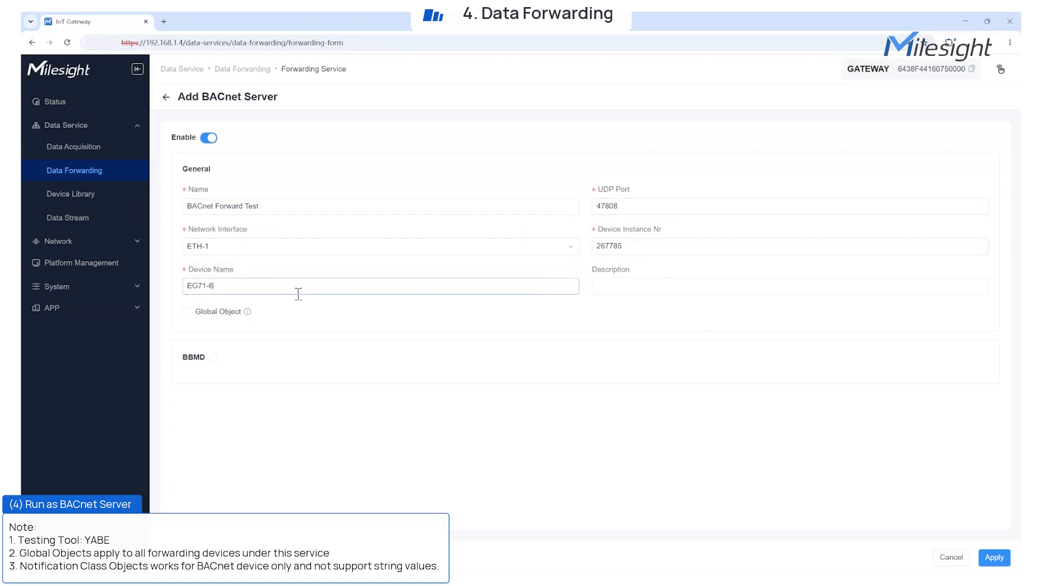
{"action": "mouse_move", "coordinate": [247, 312]}
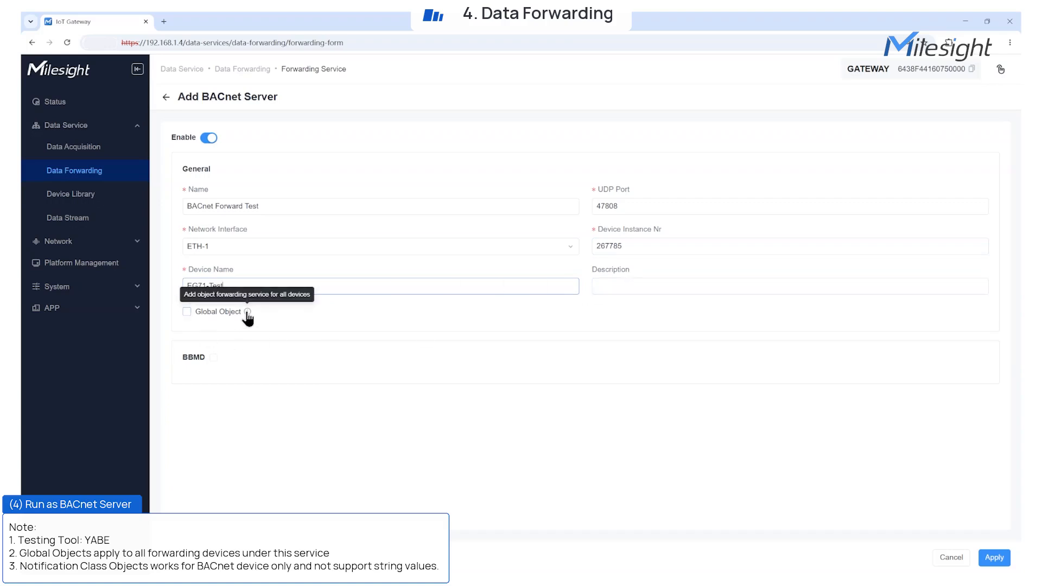
{"action": "left_click", "coordinate": [187, 312]}
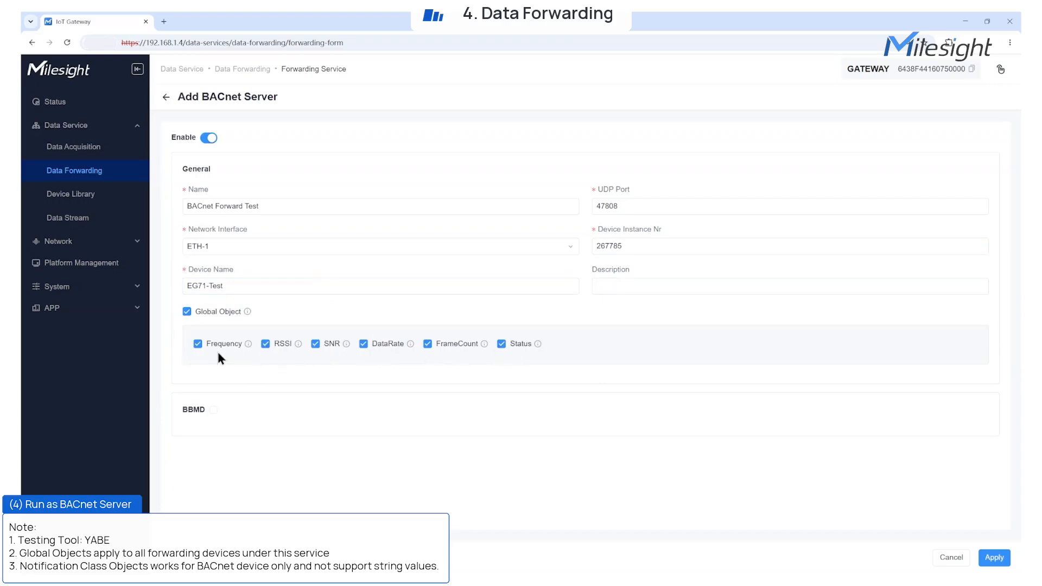
{"action": "mouse_move", "coordinate": [347, 345]}
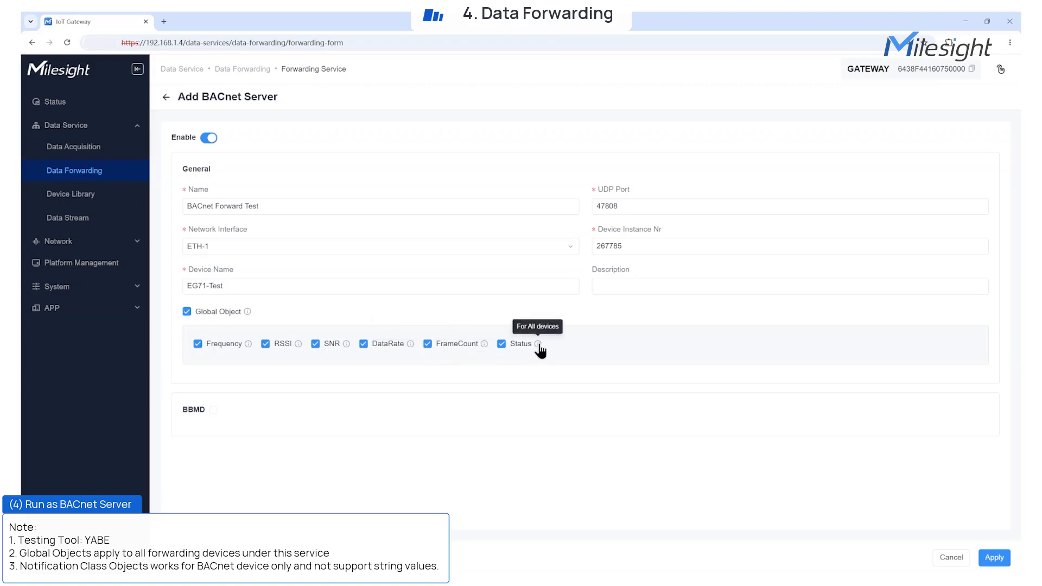
Step: Enable BBMD temporarily to preview the BBMD and Foreign Device Registration types, and disable it again
{"action": "left_click", "coordinate": [213, 410]}
{"action": "left_click", "coordinate": [287, 451]}
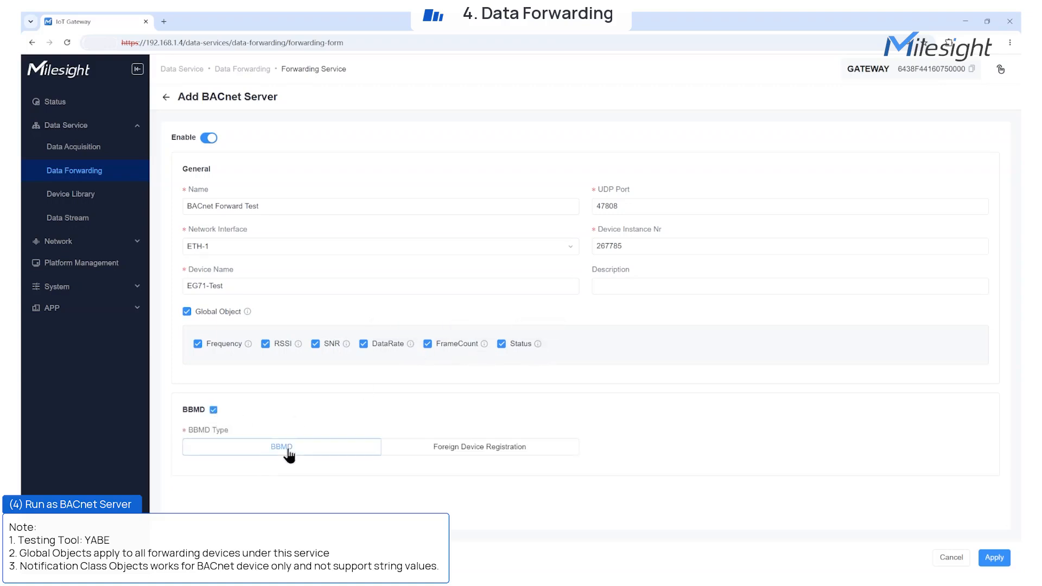
{"action": "left_click", "coordinate": [430, 450]}
{"action": "left_click", "coordinate": [296, 450]}
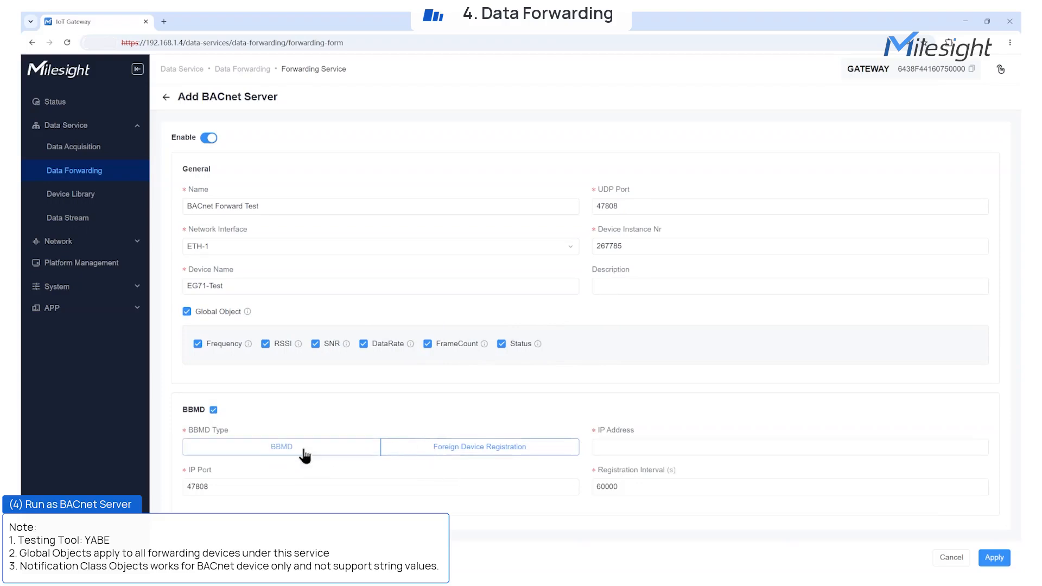
{"action": "left_click", "coordinate": [213, 410]}
Step: Apply the BACnet server settings and add WT101's battery, temperature and valve_opening objects to the service
{"action": "left_click", "coordinate": [994, 557]}
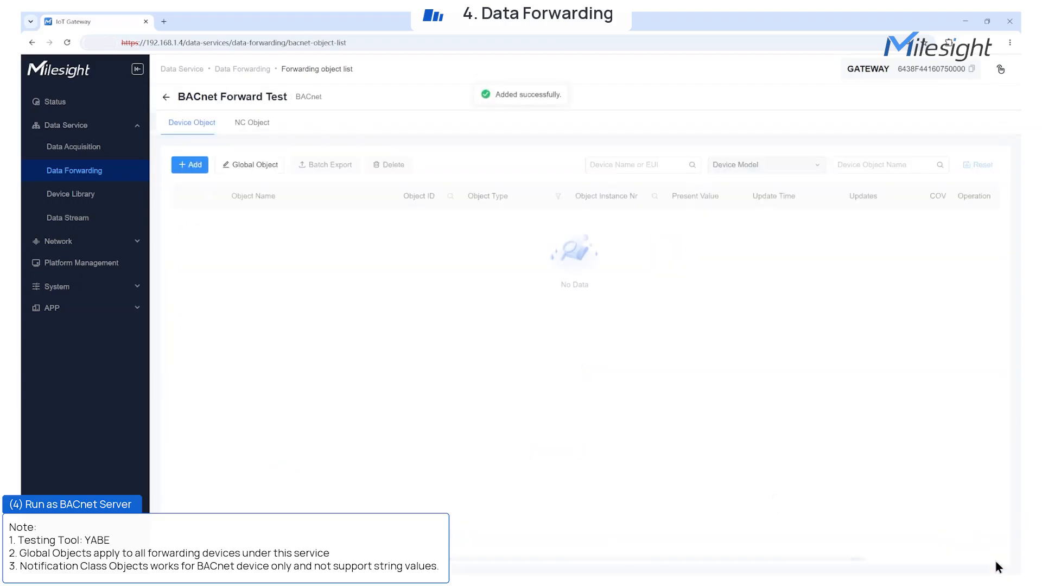
{"action": "left_click", "coordinate": [188, 165]}
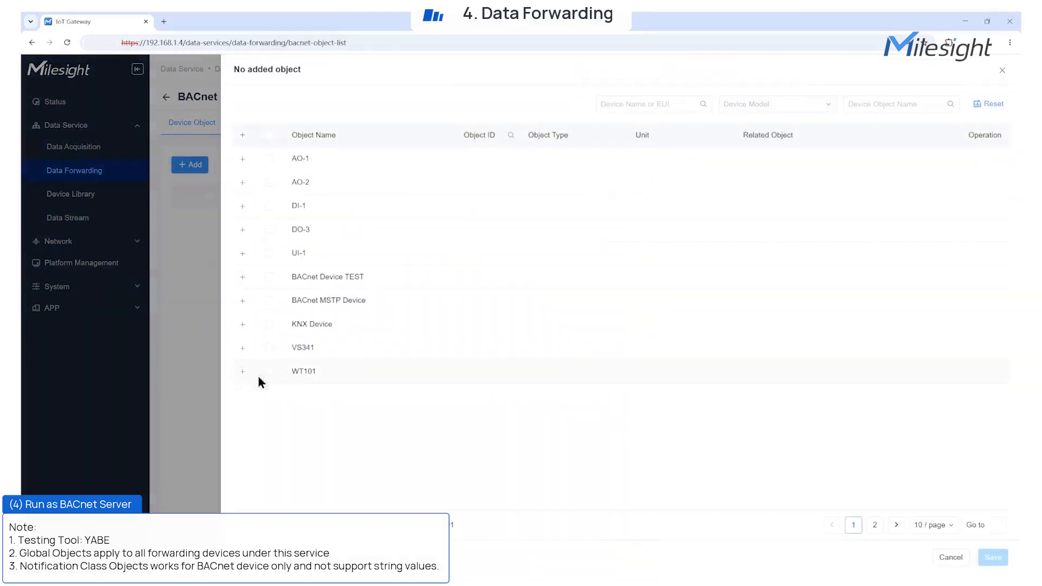
{"action": "left_click", "coordinate": [258, 375]}
{"action": "left_click", "coordinate": [269, 394]}
{"action": "scroll", "coordinate": [434, 444], "scroll_direction": "down", "scroll_amount": 20}
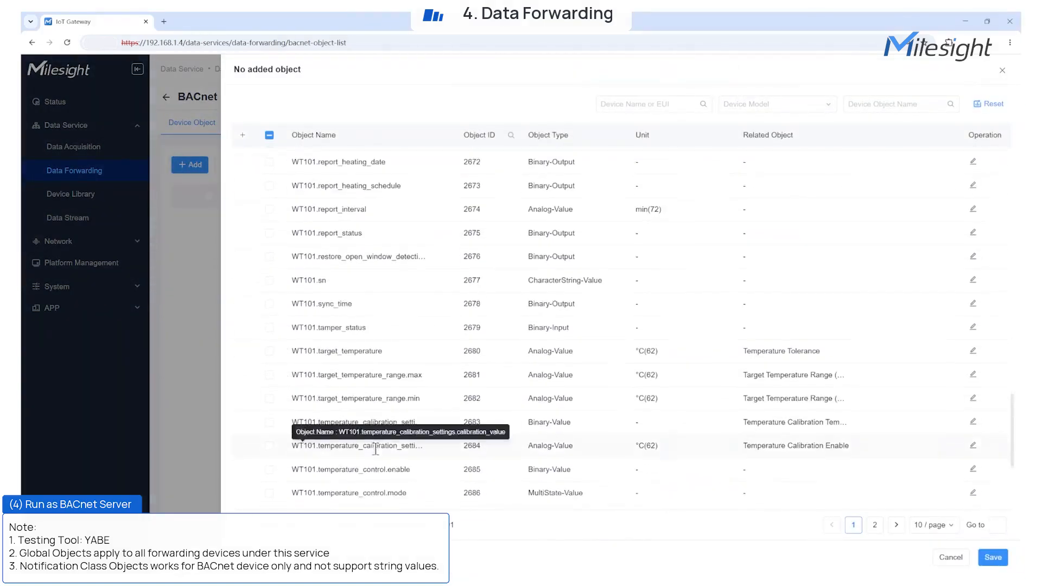
{"action": "left_click", "coordinate": [269, 449]}
{"action": "left_click", "coordinate": [992, 558]}
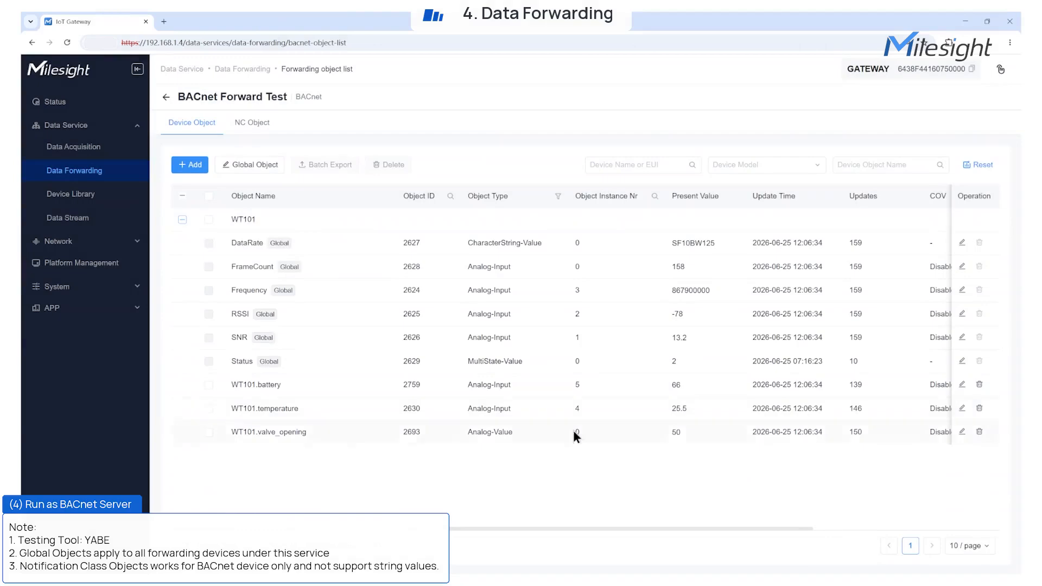
Step: Remove DataRate and FrameCount from the service's global objects, apply the change and expand WT101 in the object list
{"action": "left_click", "coordinate": [253, 165]}
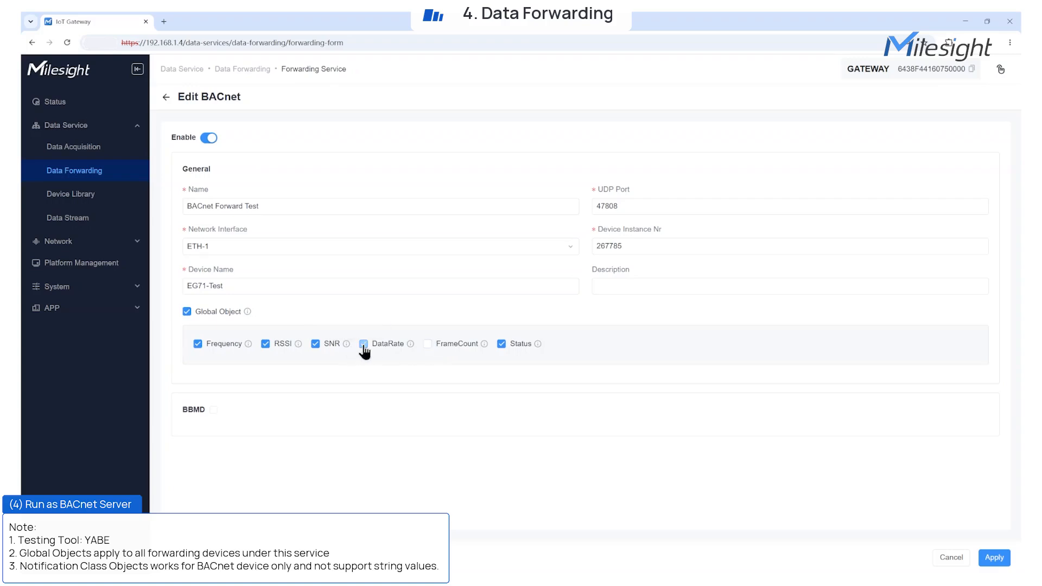
{"action": "left_click", "coordinate": [994, 557]}
{"action": "left_click", "coordinate": [183, 219]}
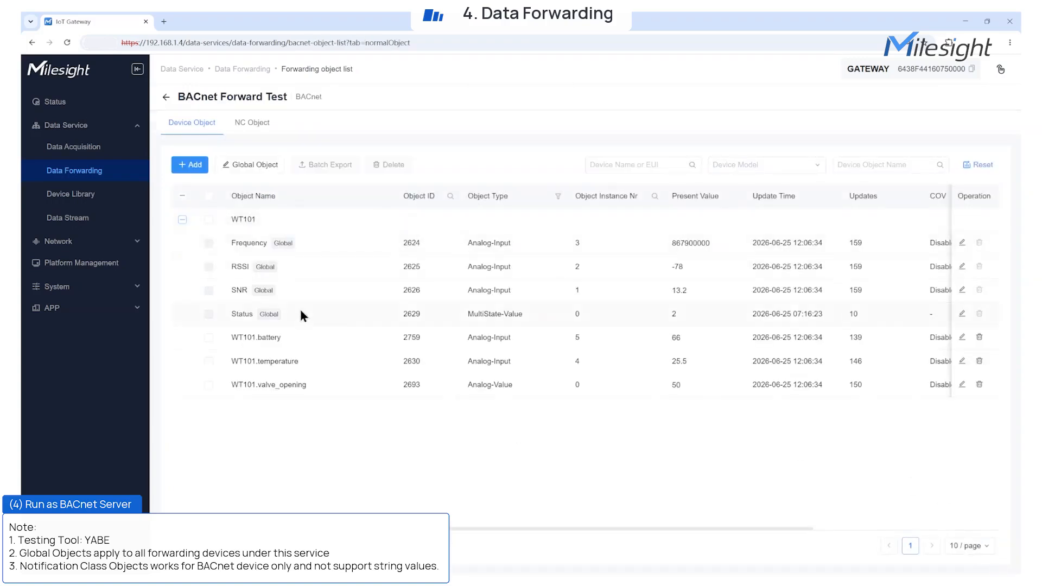
Step: Start a Notification-Class object named Valave Opening with object instance number 2 and the description "test for alarming"
{"action": "left_click", "coordinate": [252, 123]}
{"action": "left_click", "coordinate": [190, 165]}
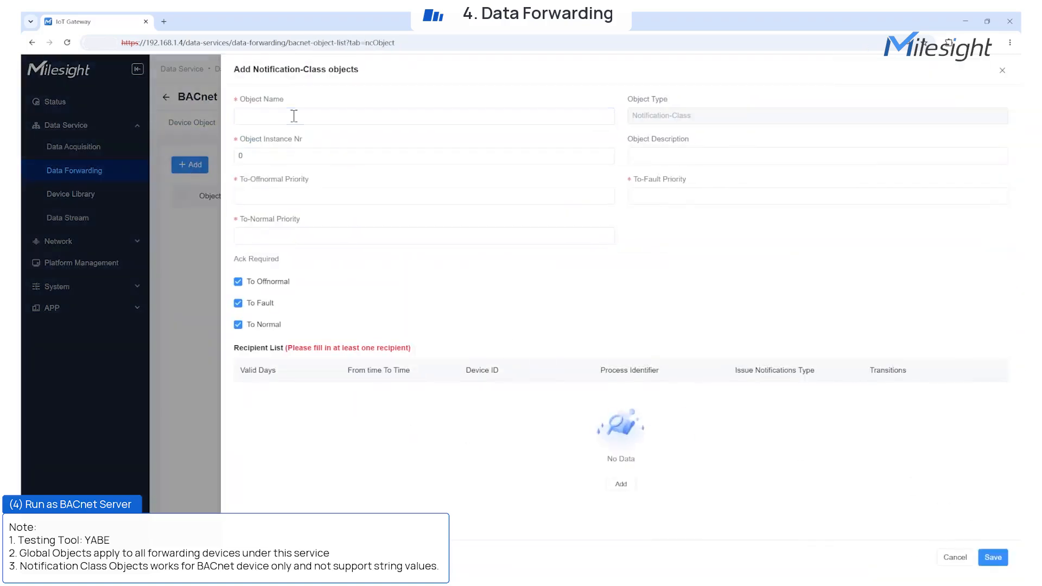
{"action": "left_click", "coordinate": [294, 116]}
{"action": "type", "text": "Valave Opening"}
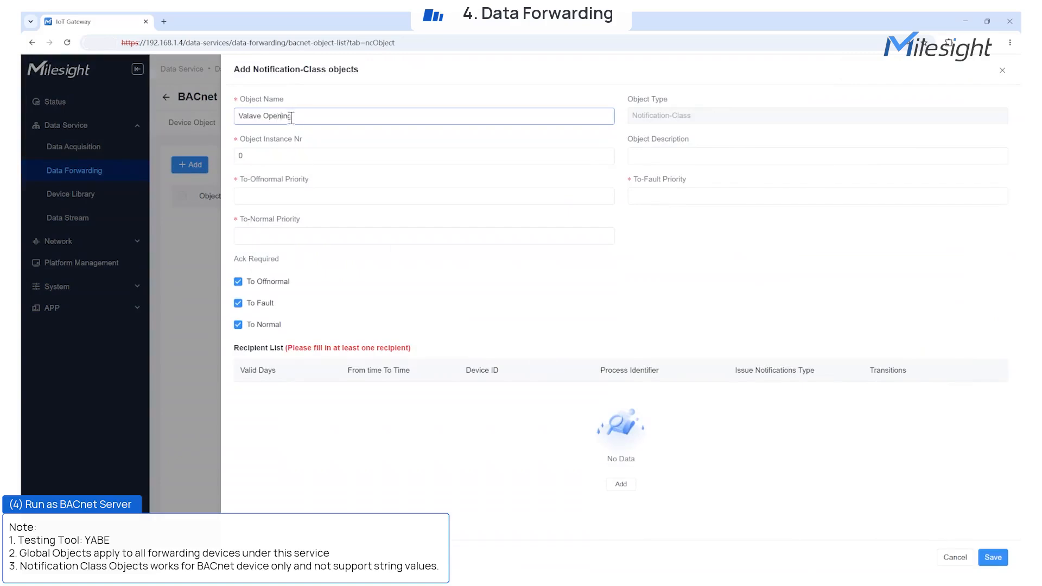
{"action": "left_click", "coordinate": [465, 156]}
{"action": "key", "text": "BackSpace"}
{"action": "type", "text": "2"}
{"action": "left_click", "coordinate": [645, 158]}
{"action": "type", "text": "test for alaarm"}
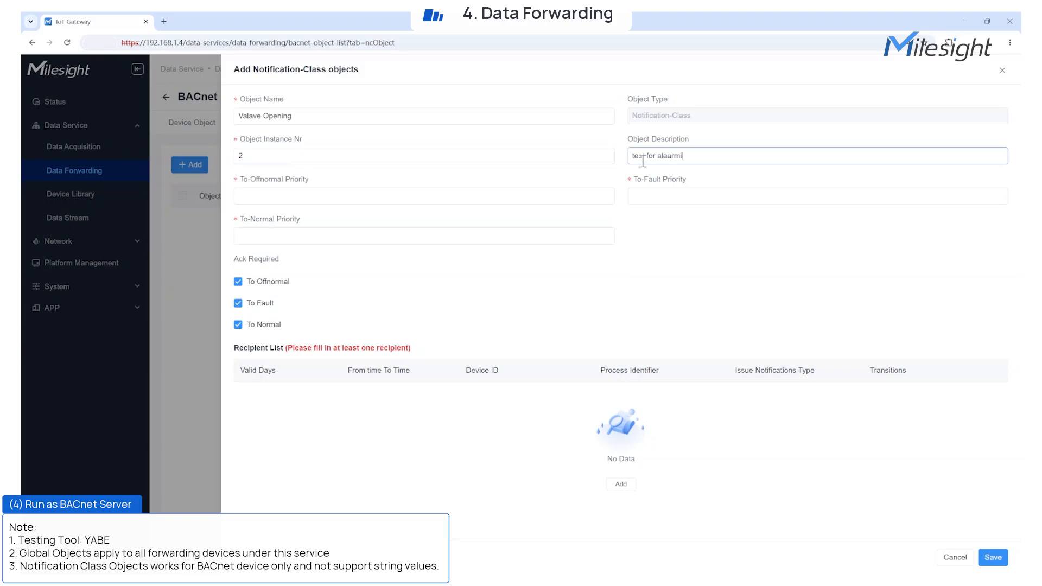
{"action": "type", "text": "rming"}
Step: Set the notification class's To-Offnormal, To-Fault and To-Normal priorities to 122
{"action": "left_click", "coordinate": [553, 196]}
{"action": "type", "text": "122"}
{"action": "key", "text": "Tab"}
{"action": "type", "text": "122"}
{"action": "left_click", "coordinate": [570, 236]}
{"action": "type", "text": "122"}
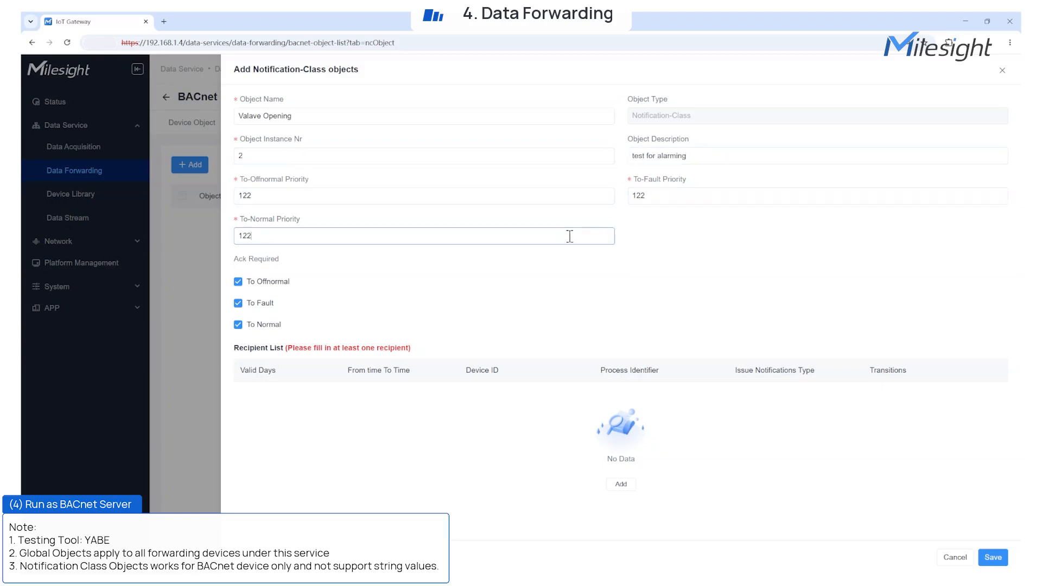
Step: Add a recipient with device ID 1, process identifier 1 and Confirmed notifications on all days, and save the Notification-Class object
{"action": "left_click", "coordinate": [620, 484]}
{"action": "left_click", "coordinate": [327, 398]}
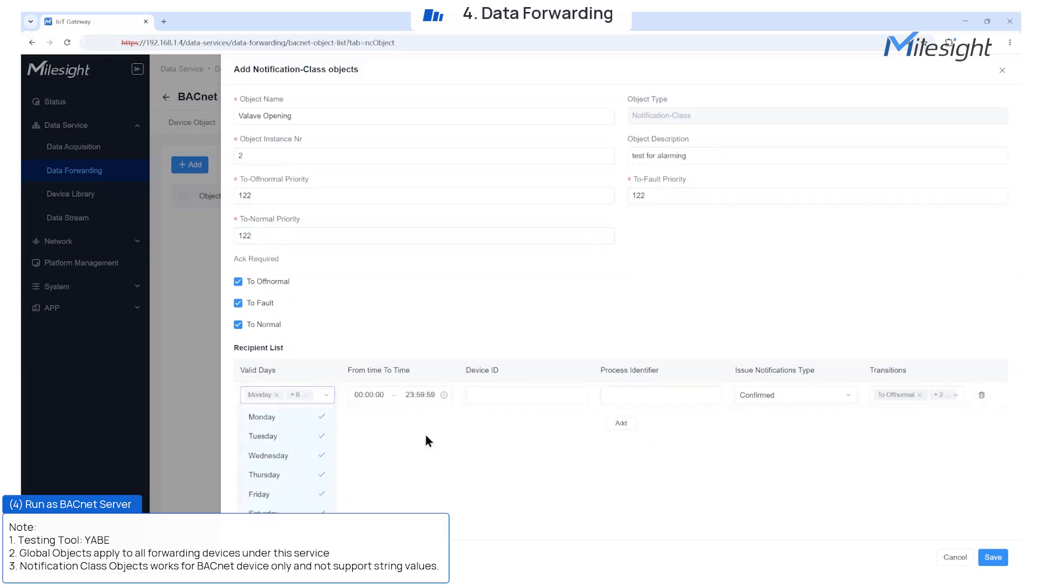
{"action": "left_click", "coordinate": [526, 395]}
{"action": "type", "text": "1"}
{"action": "left_click", "coordinate": [643, 399]}
{"action": "type", "text": "1"}
{"action": "left_click", "coordinate": [793, 395]}
{"action": "left_click", "coordinate": [759, 418]}
{"action": "left_click", "coordinate": [951, 395]}
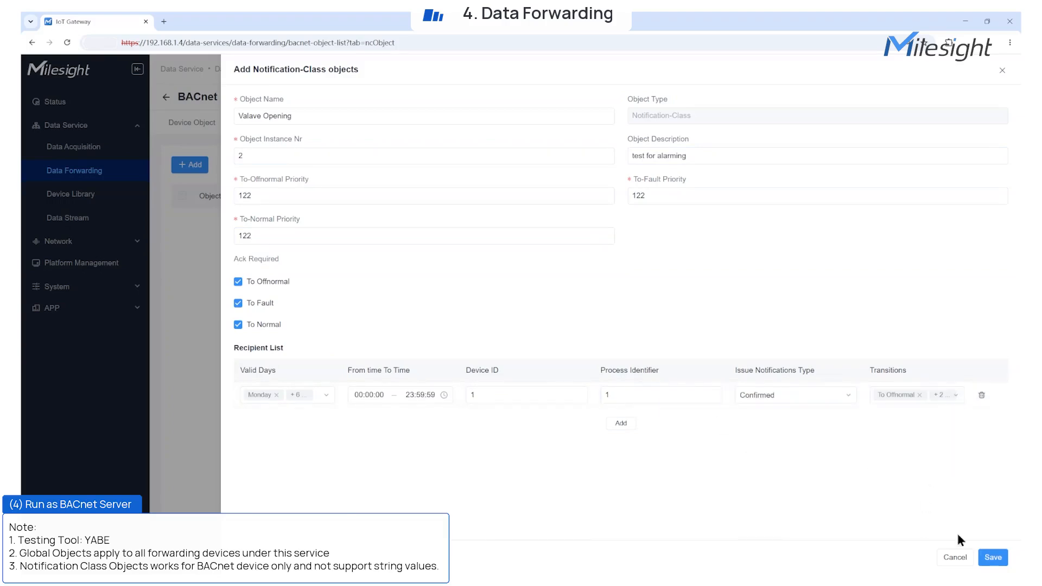
{"action": "left_click", "coordinate": [993, 557]}
Step: Enable event detection on WT101.valve_opening and assign the Valave Opening Notification-Class object to it
{"action": "left_click", "coordinate": [191, 123]}
{"action": "left_click", "coordinate": [182, 219]}
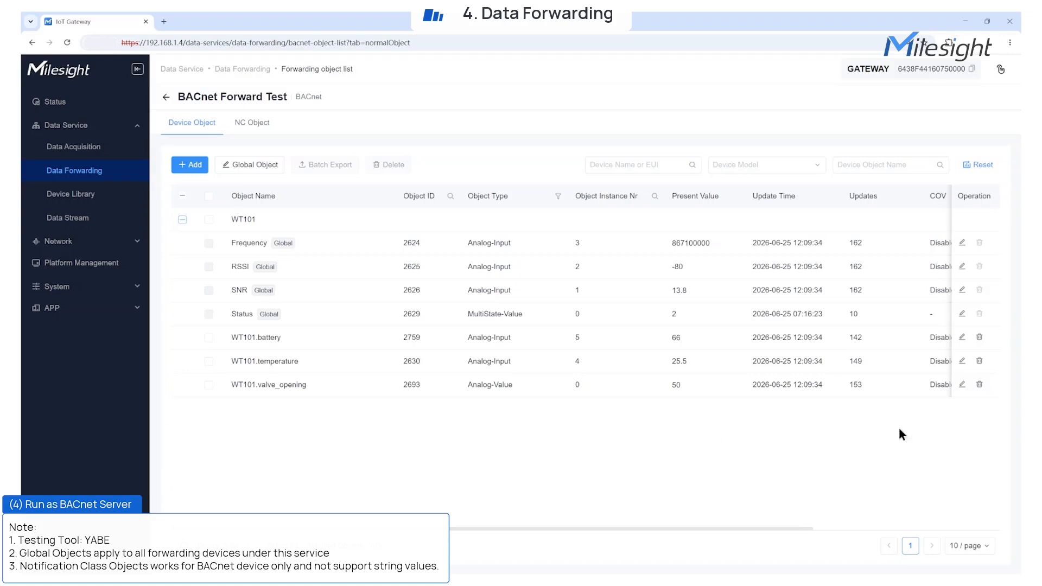
{"action": "left_click", "coordinate": [962, 385]}
{"action": "left_click", "coordinate": [754, 279]}
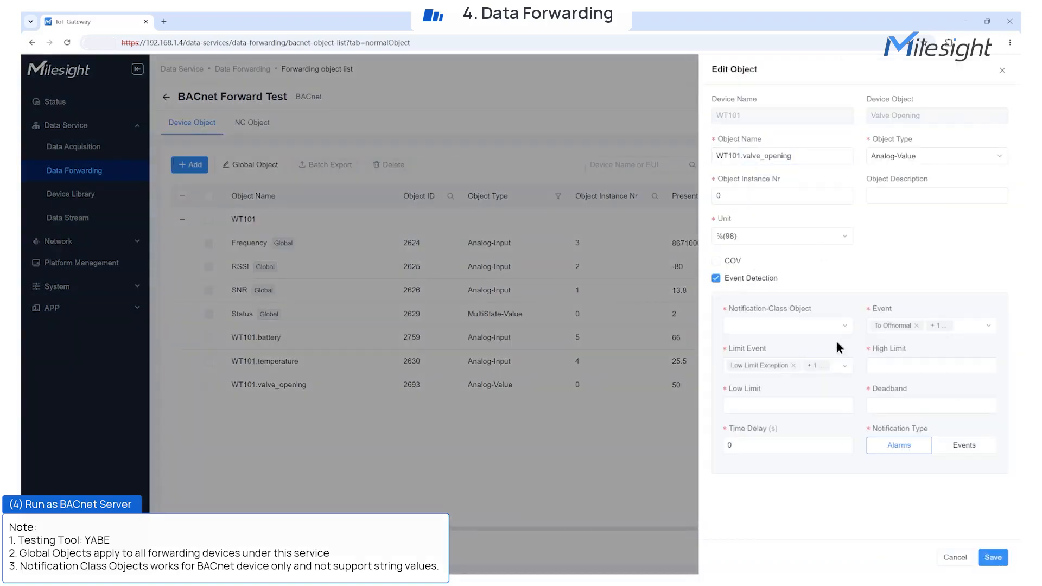
{"action": "left_click", "coordinate": [788, 326]}
{"action": "left_click", "coordinate": [782, 348]}
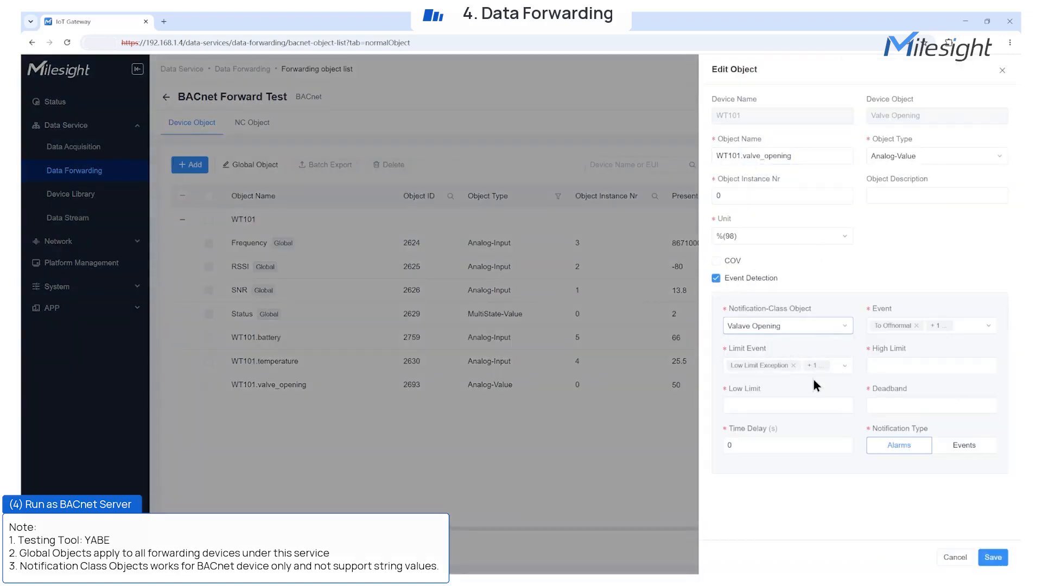
Step: Set the valve_opening event's high limit to 80, low limit to 30 and deadband to 1, and save the object
{"action": "left_click", "coordinate": [844, 367]}
{"action": "key", "text": "Tab"}
{"action": "type", "text": "80"}
{"action": "key", "text": "Tab"}
{"action": "type", "text": "30"}
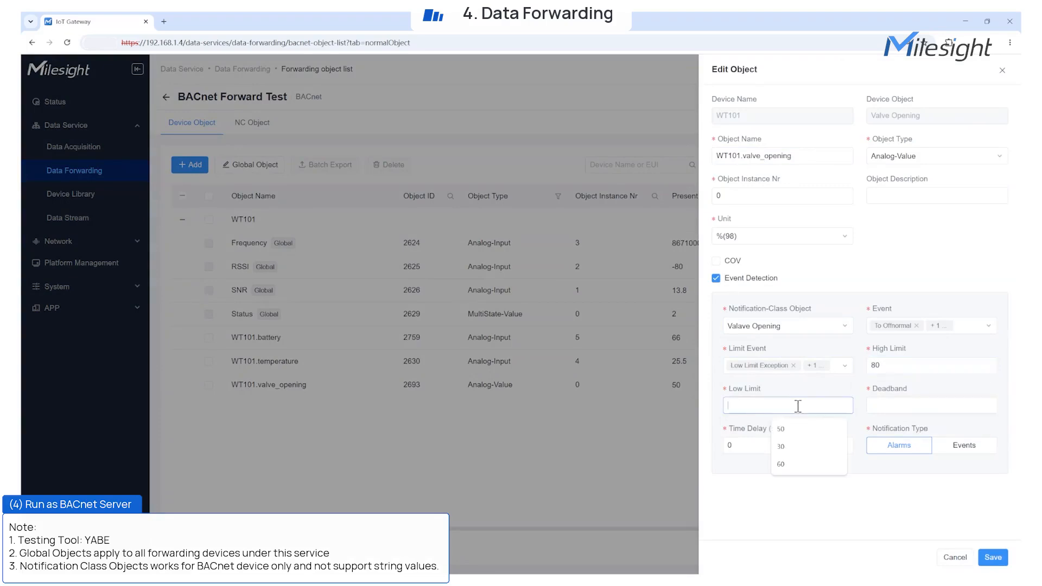
{"action": "key", "text": "Tab"}
{"action": "type", "text": "1"}
{"action": "left_click", "coordinate": [993, 558]}
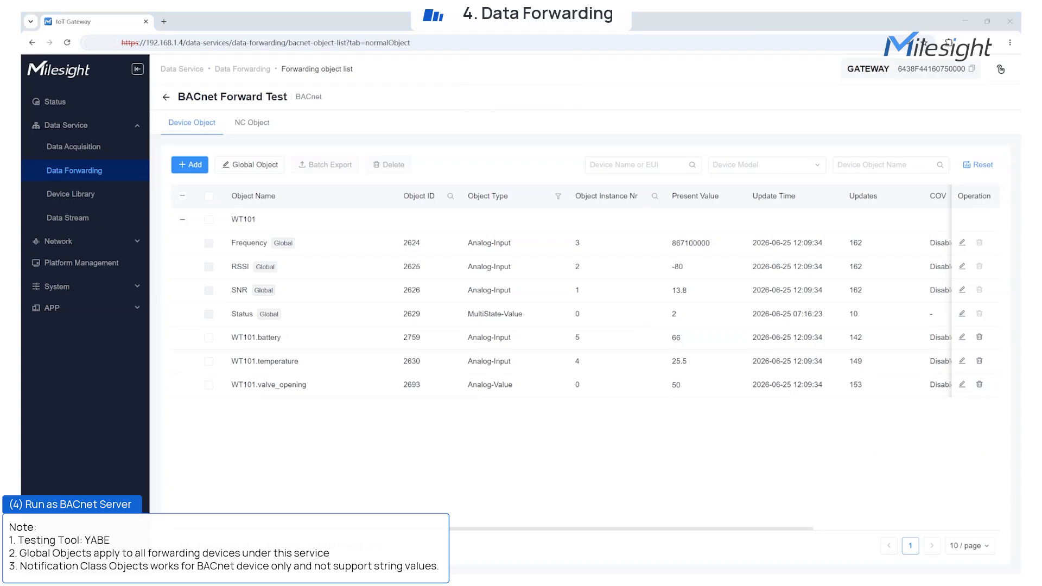
Step: Switch to Yabe, add a BACnet/IP channel on UDP port 47808 and open the EG71-Test device
{"action": "left_click", "coordinate": [231, 219]}
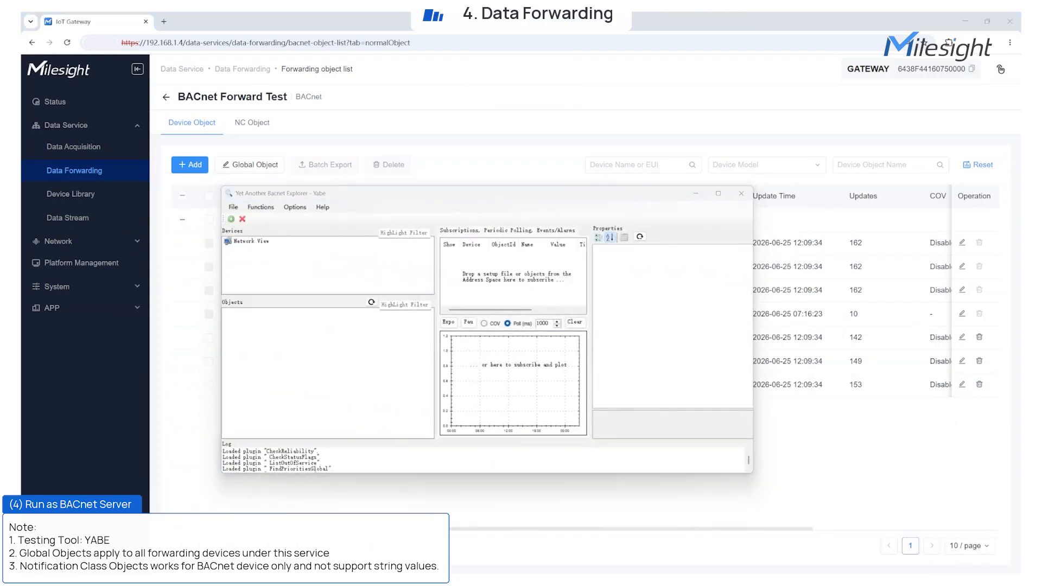
{"action": "left_click", "coordinate": [470, 295]}
{"action": "left_click", "coordinate": [292, 257]}
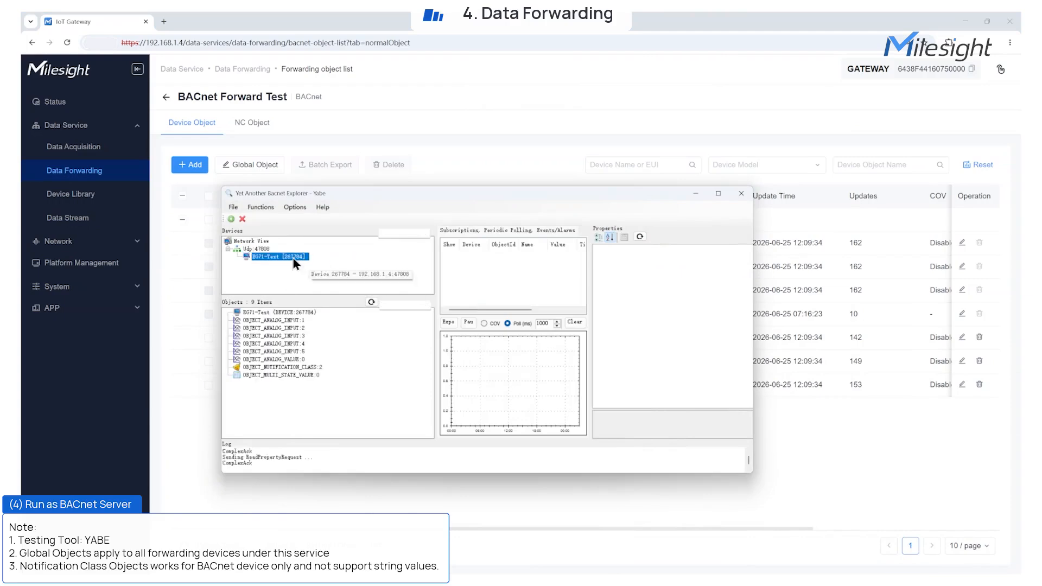
Step: In Yabe, inspect the SNR, WT101.temperature, WT101.battery and WT101.valve_opening properties, compare them with the gateway's values, and return to the gateway
{"action": "left_click", "coordinate": [287, 321]}
{"action": "left_click_drag", "start_coordinate": [625, 197], "coordinate": [640, 40]}
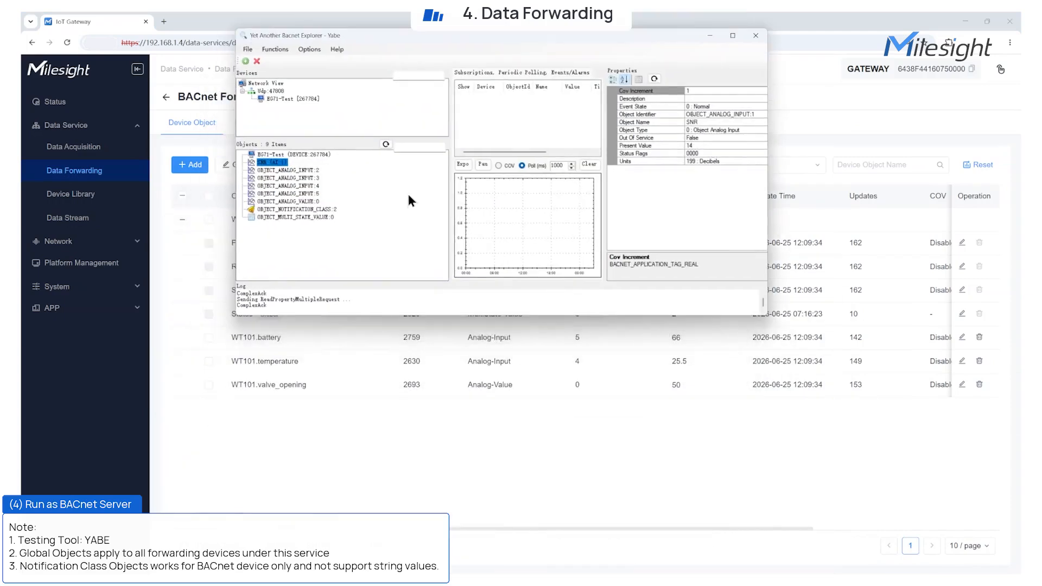
{"action": "left_click", "coordinate": [286, 193]}
{"action": "left_click", "coordinate": [715, 145]}
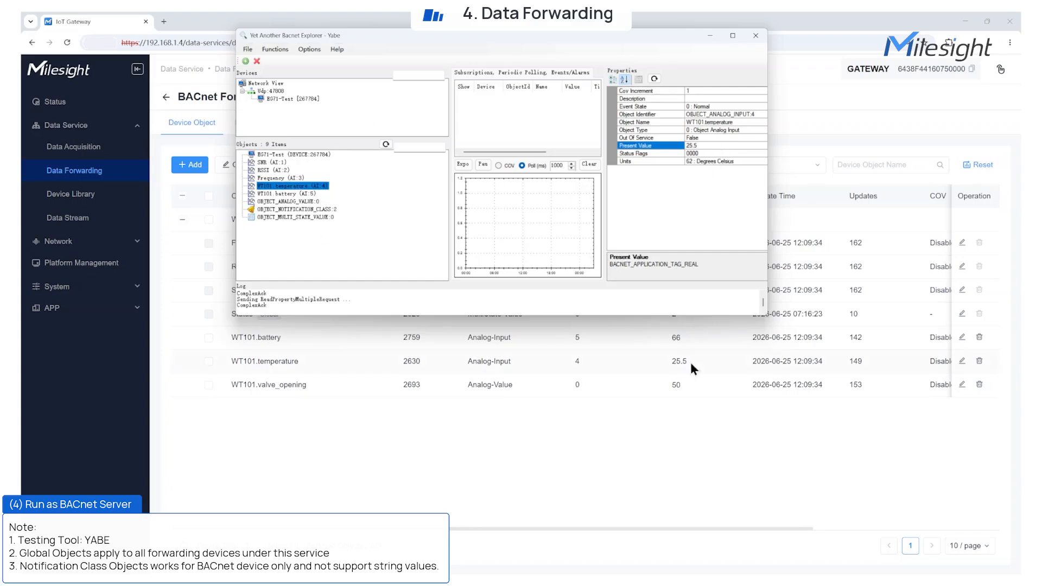
{"action": "left_click", "coordinate": [291, 202]}
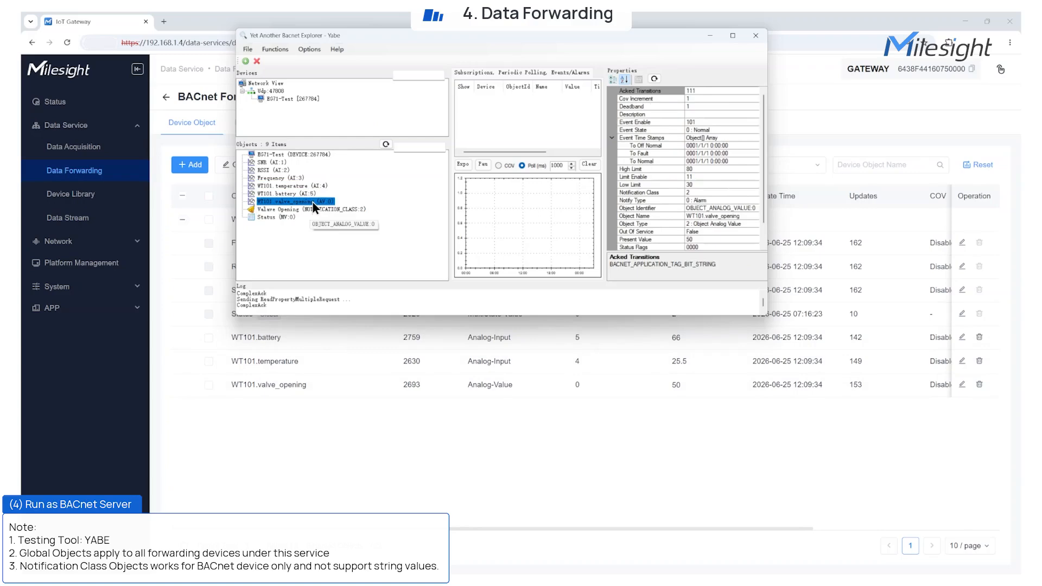
{"action": "left_click", "coordinate": [501, 435]}
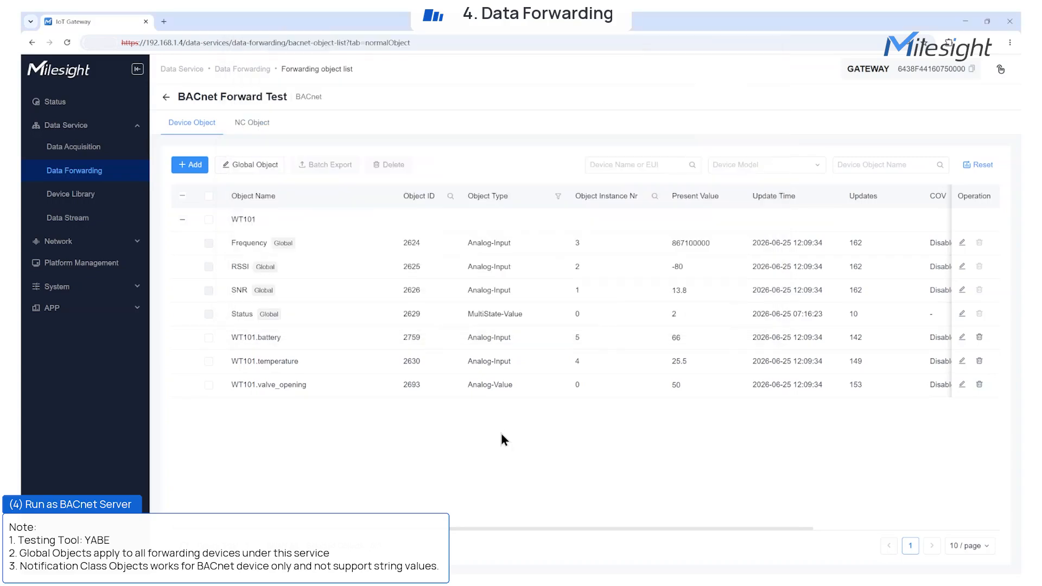
Step: From the gateway's device list, send WT101 the hex downlink ffb414 on port 85 with confirmation enabled
{"action": "left_click", "coordinate": [82, 148]}
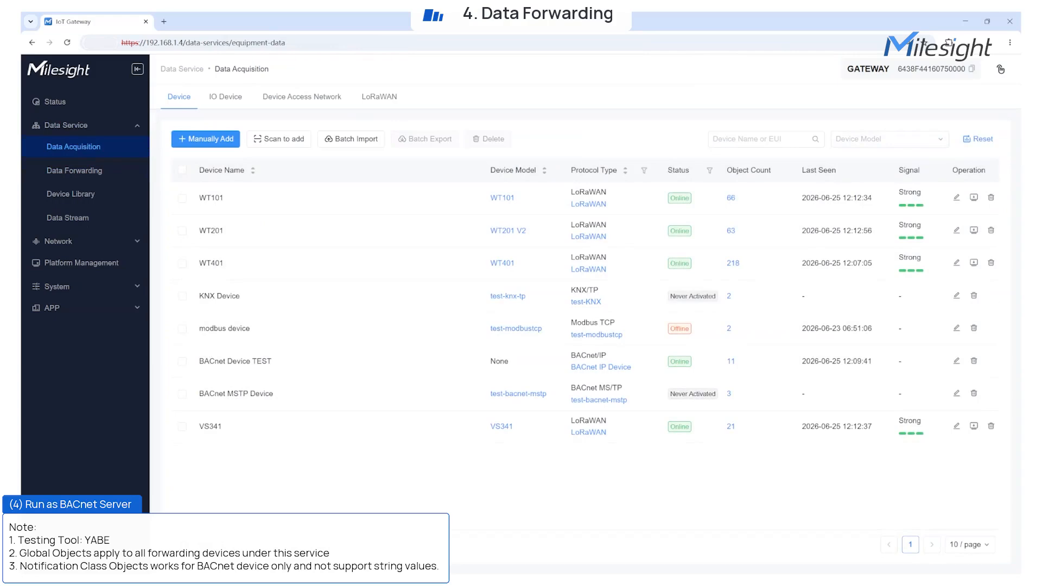
{"action": "left_click", "coordinate": [972, 198]}
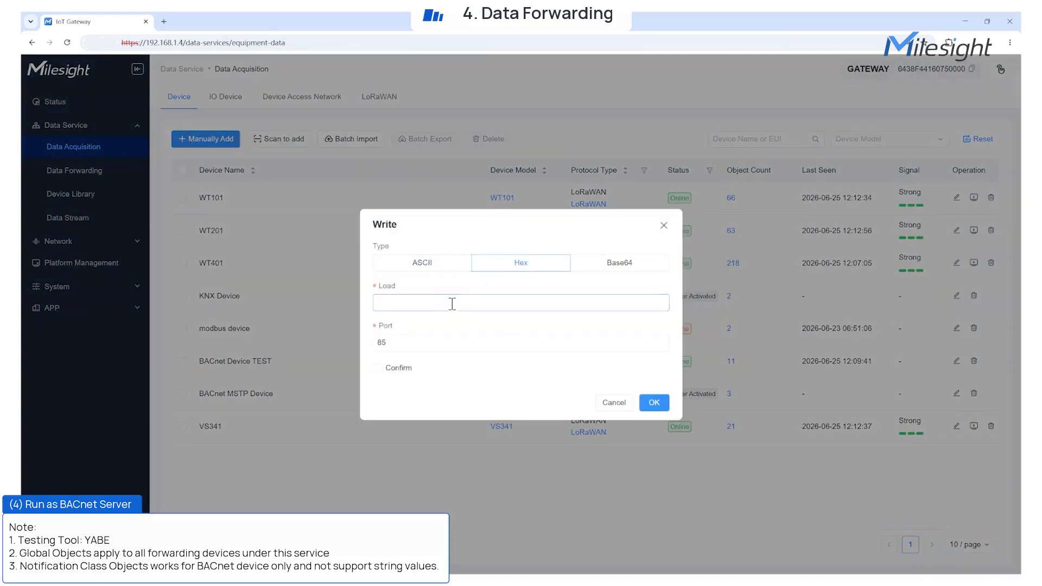
{"action": "left_click", "coordinate": [376, 368]}
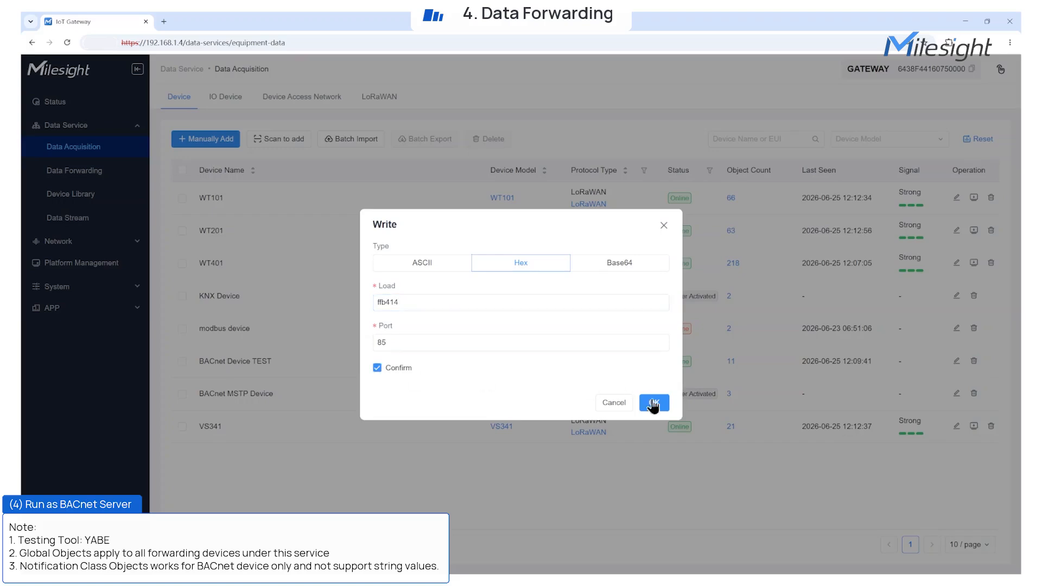
{"action": "left_click", "coordinate": [654, 402]}
Step: Open the data stream and refresh it to check whether WT101 received and acknowledged the downlink
{"action": "left_click", "coordinate": [67, 218]}
{"action": "mouse_move", "coordinate": [182, 170]}
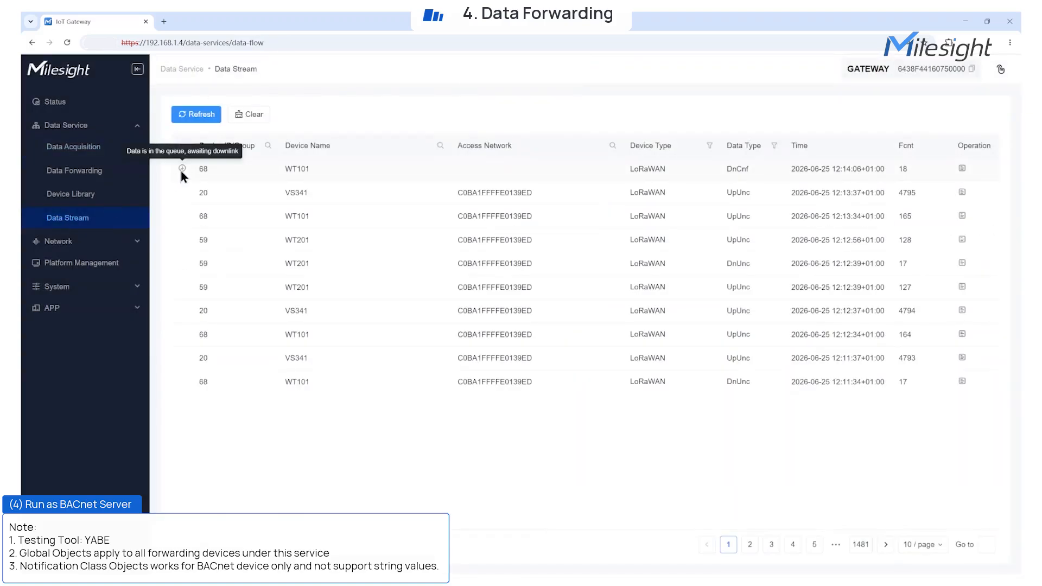
{"action": "left_click", "coordinate": [203, 121]}
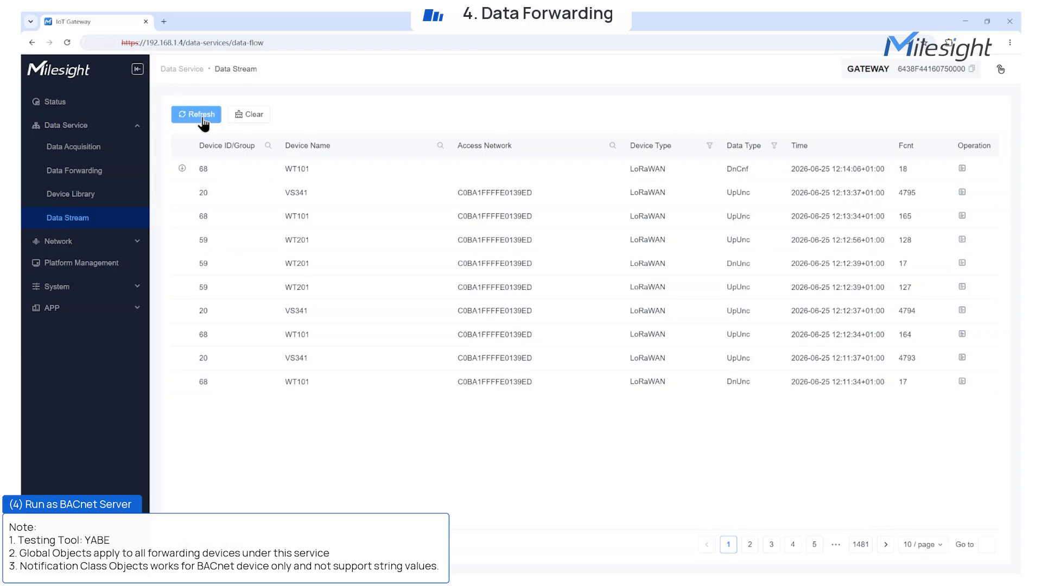
{"action": "left_click", "coordinate": [203, 121]}
{"action": "left_click", "coordinate": [203, 120]}
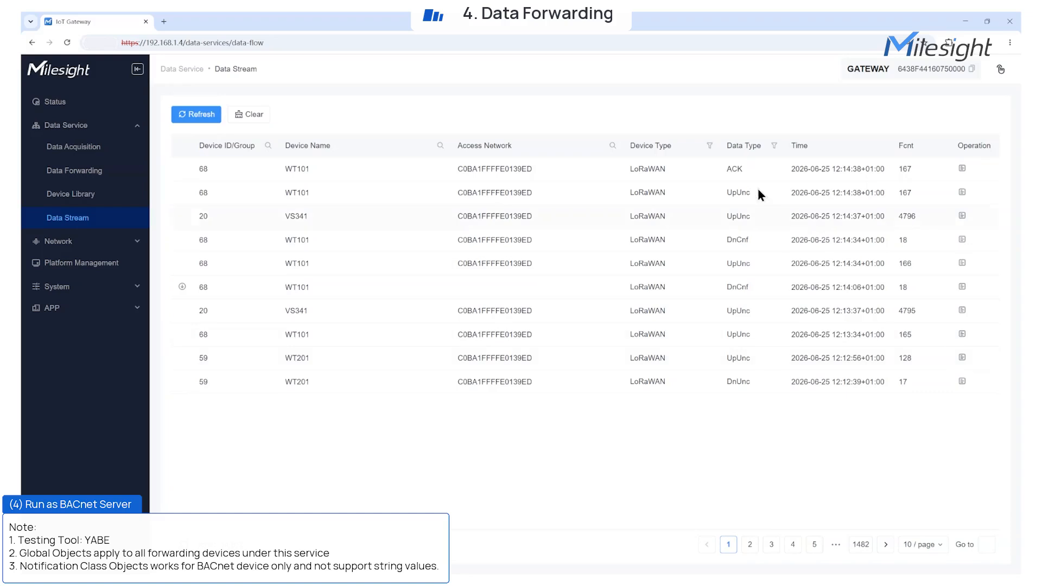
Step: Open the object list of BACnet Forward Test in the data forwarding services and expand WT101 to check its present values
{"action": "left_click", "coordinate": [98, 172]}
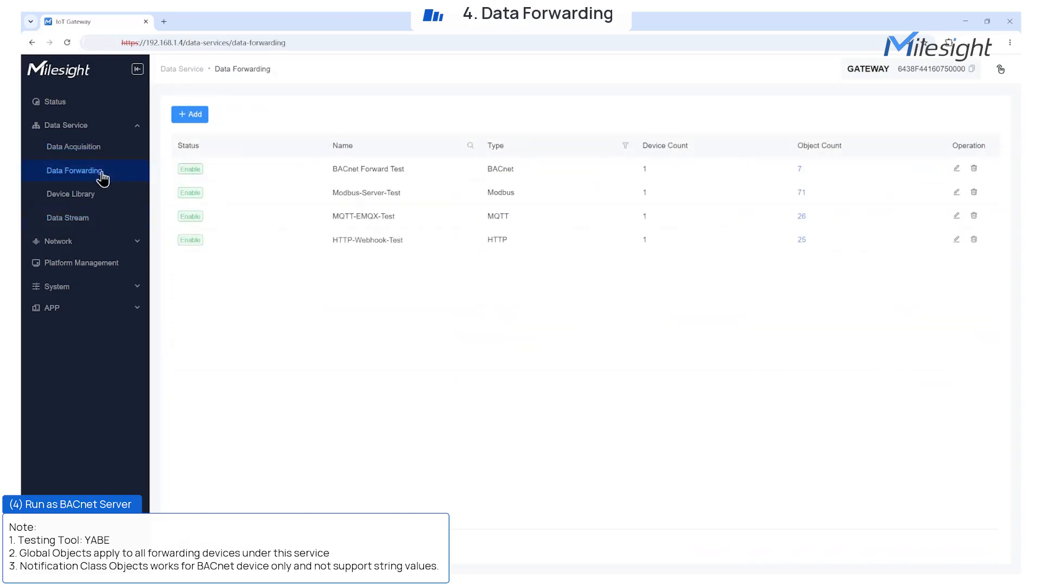
{"action": "left_click", "coordinate": [803, 170]}
{"action": "left_click", "coordinate": [182, 220]}
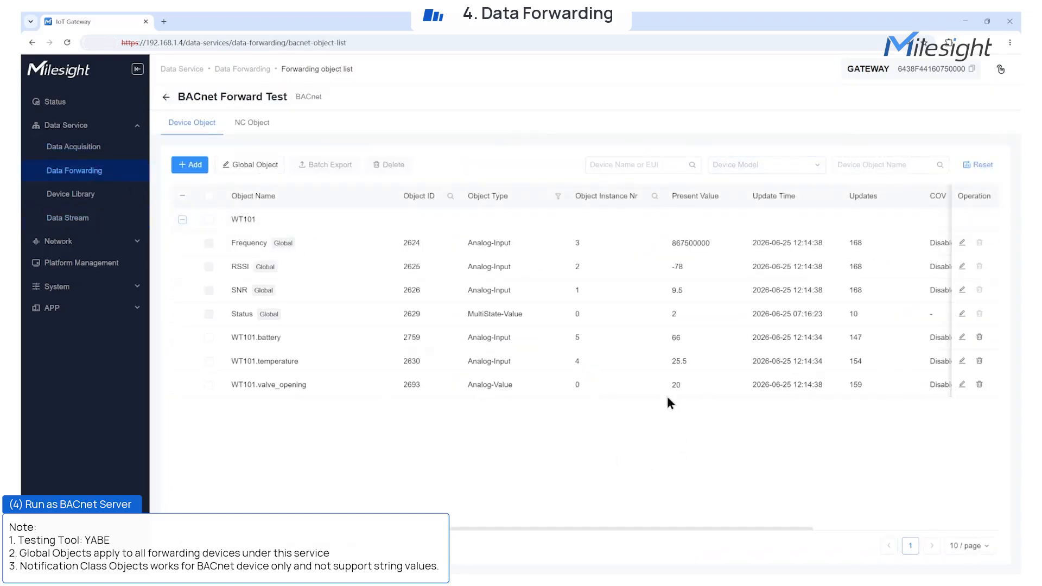
Step: In Yabe, inspect the Valave Opening notification class and WT101.valve_opening's alarm state, and return to the gateway's data forwarding list
{"action": "key", "text": "alt+Tab"}
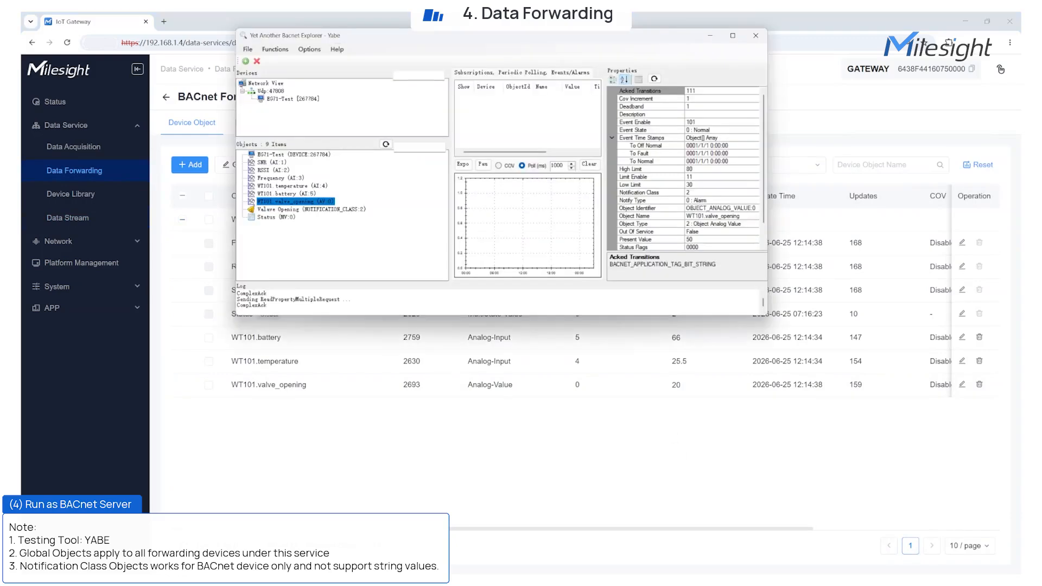
{"action": "left_click", "coordinate": [308, 209]}
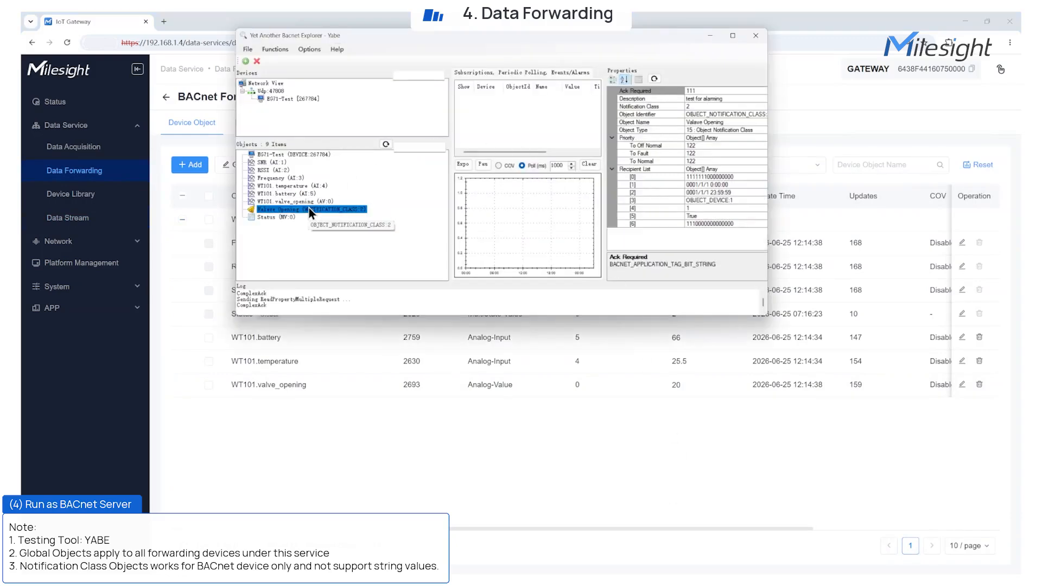
{"action": "left_click", "coordinate": [325, 202]}
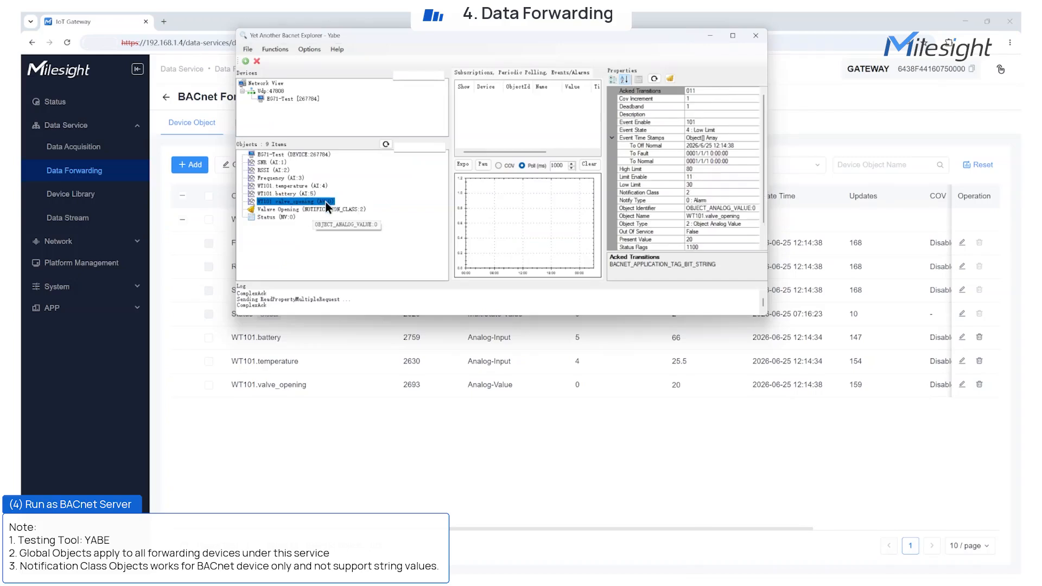
{"action": "left_click", "coordinate": [672, 80]}
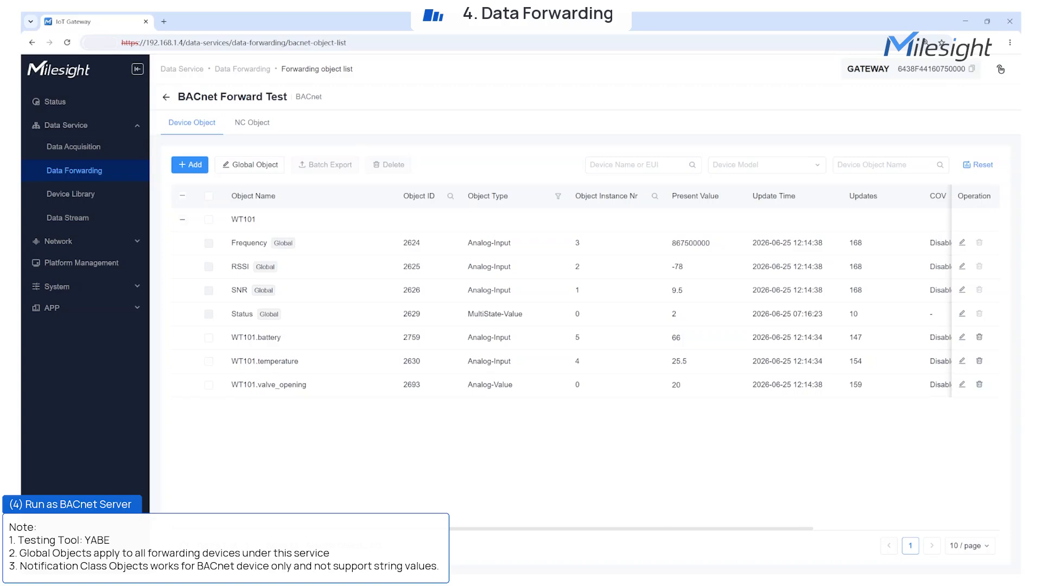
{"action": "left_click", "coordinate": [166, 96]}
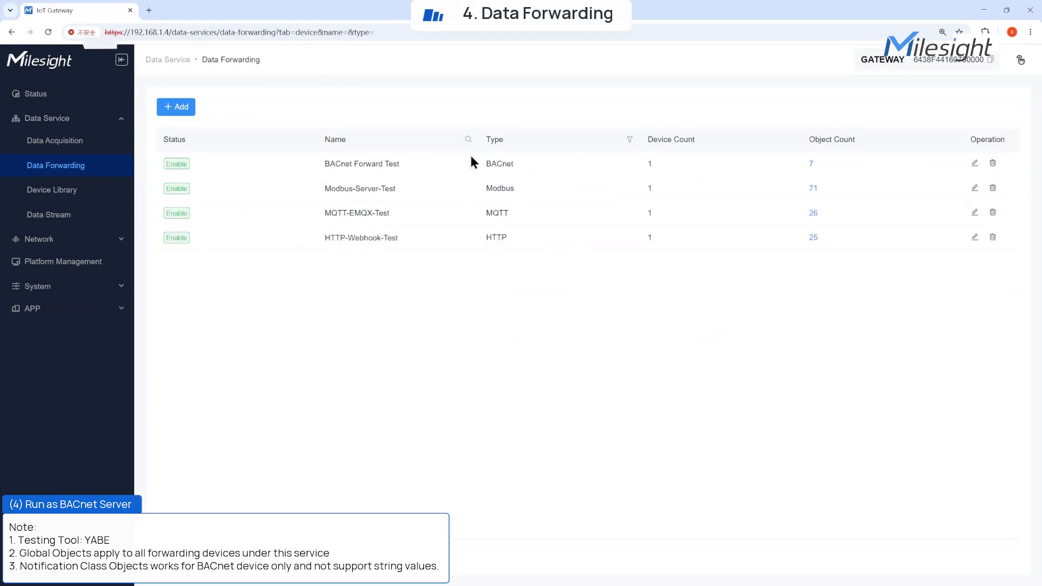